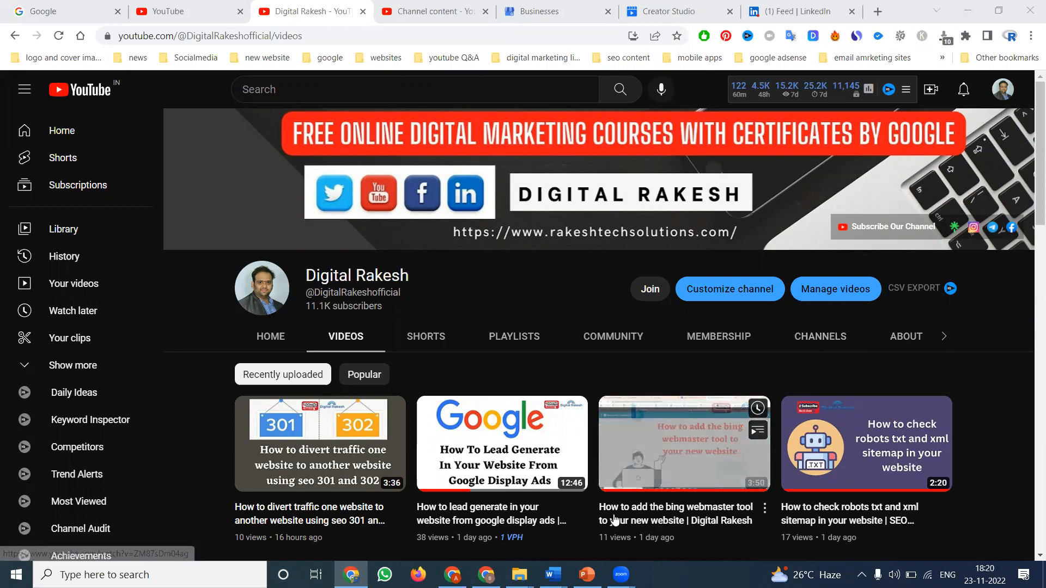
- Switch to the PowerPoint presentation and display the Social Bookmarks slide
key(alt+Tab)
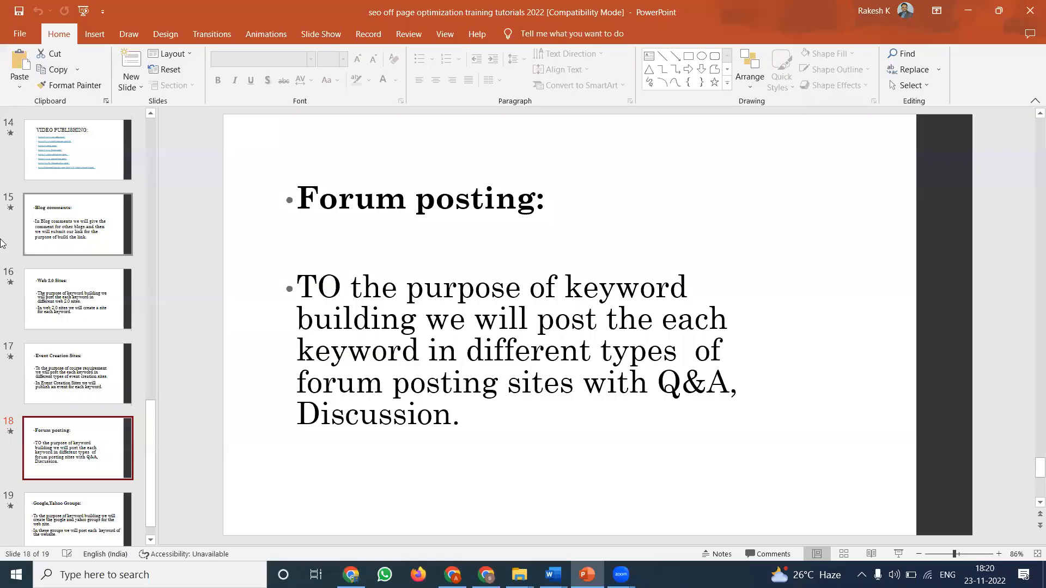
scroll(45, 214, up, 10)
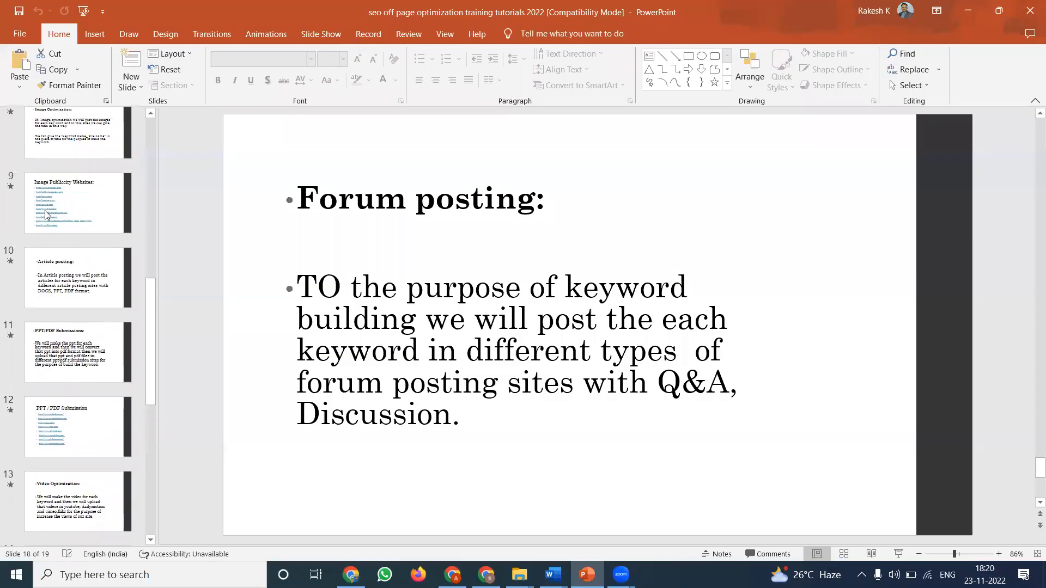
scroll(46, 214, up, 2)
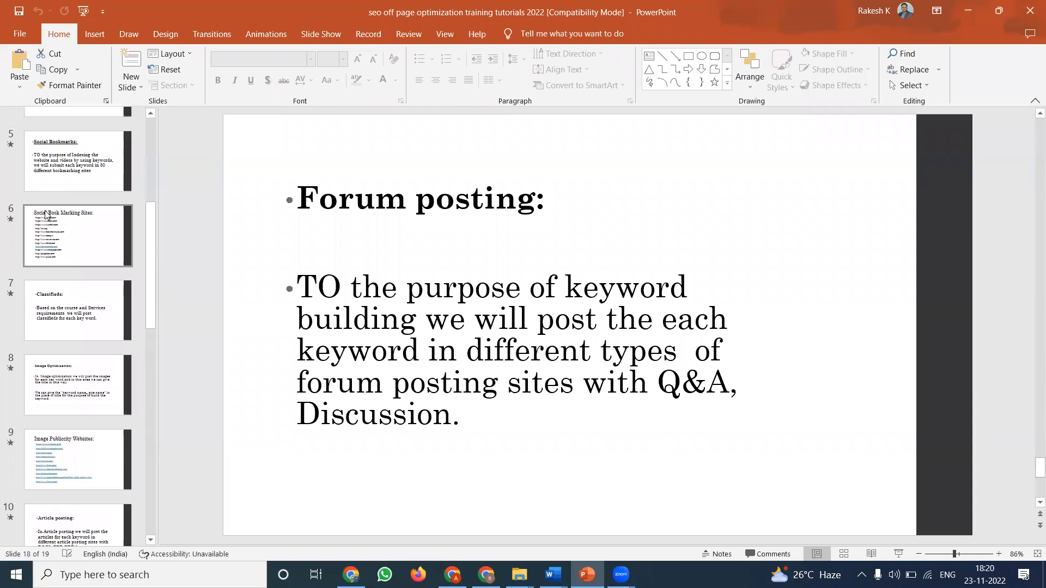
click(55, 171)
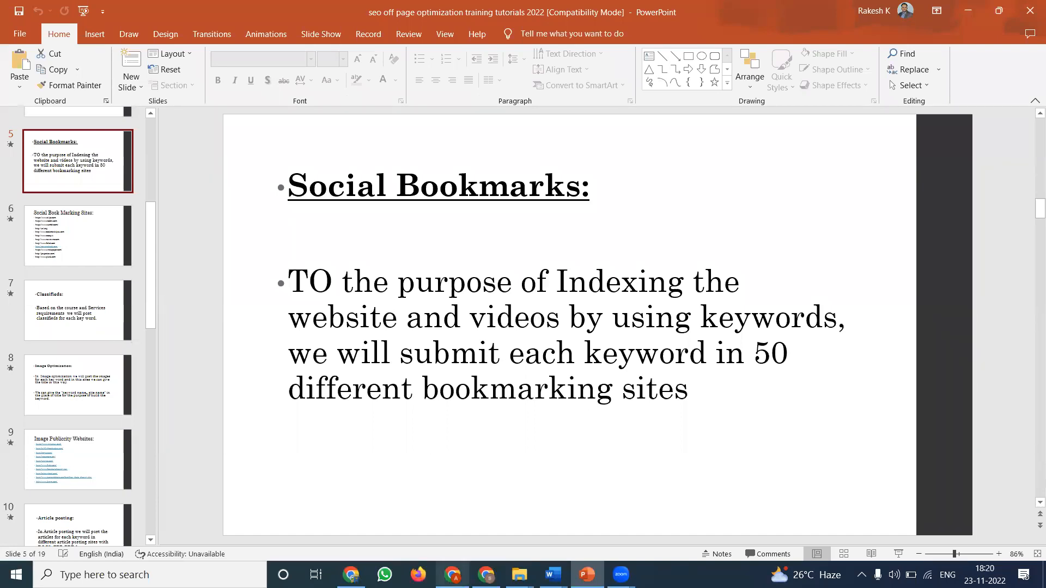
- Switch to the Arka Loans Chrome window and look through the open Folkd, Tumblr and Bookmark4You pages
click(452, 575)
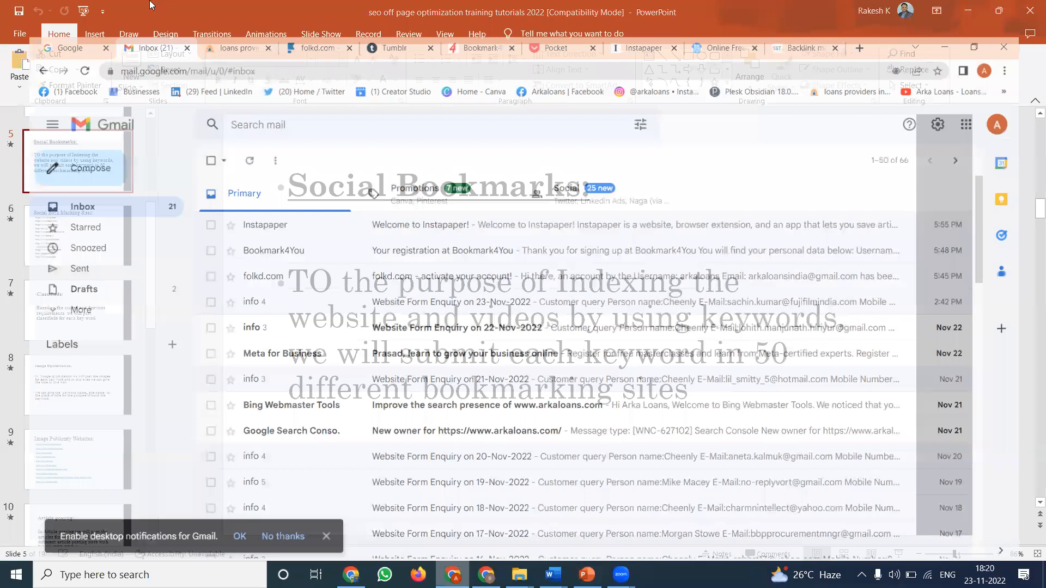
click(209, 7)
click(301, 8)
click(405, 6)
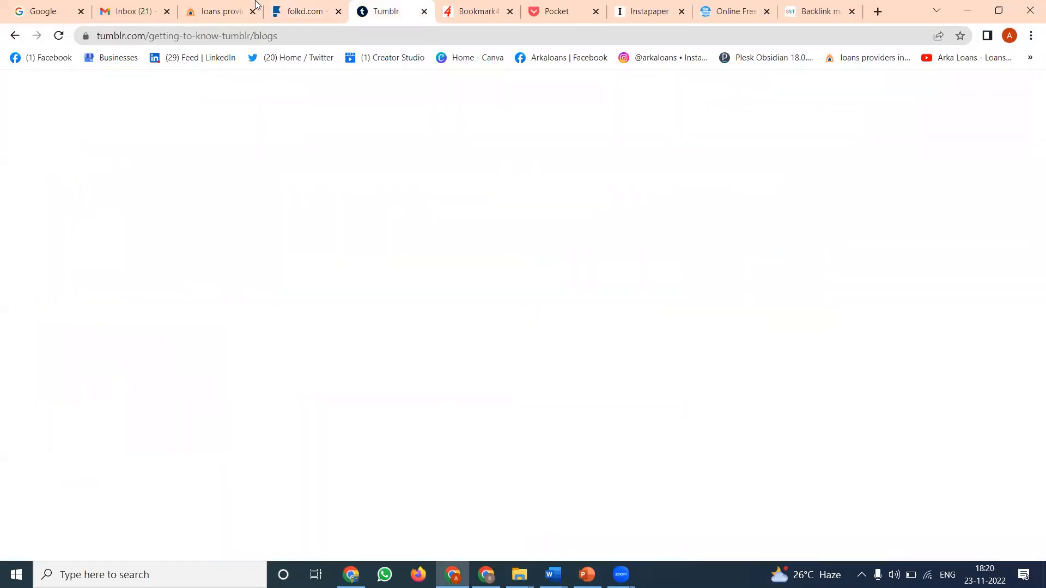
key(ctrl+shift+Tab)
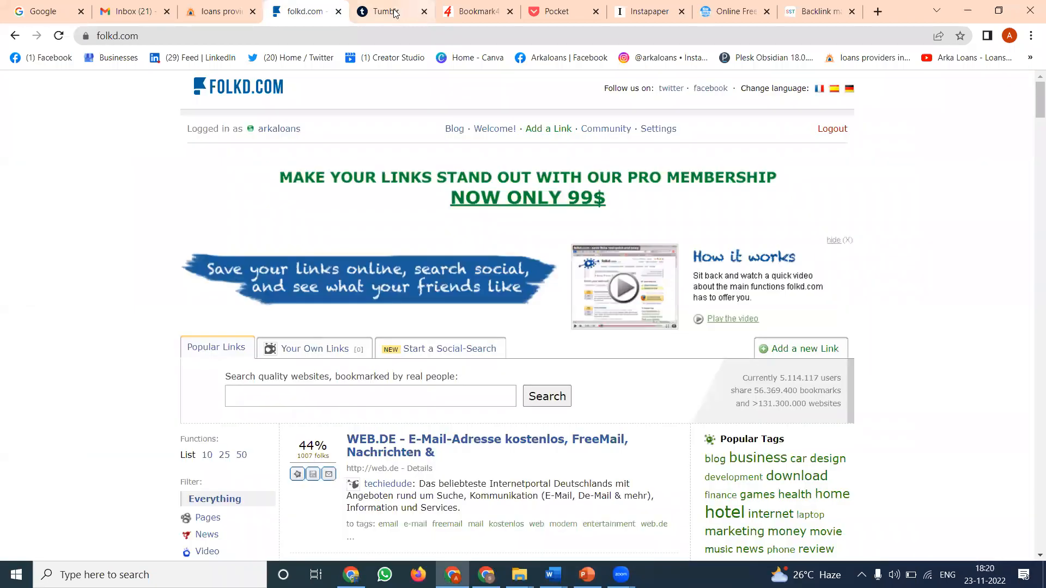
click(466, 11)
- On the Pocket welcome page, choose Business as the topic of interest and continue
click(548, 7)
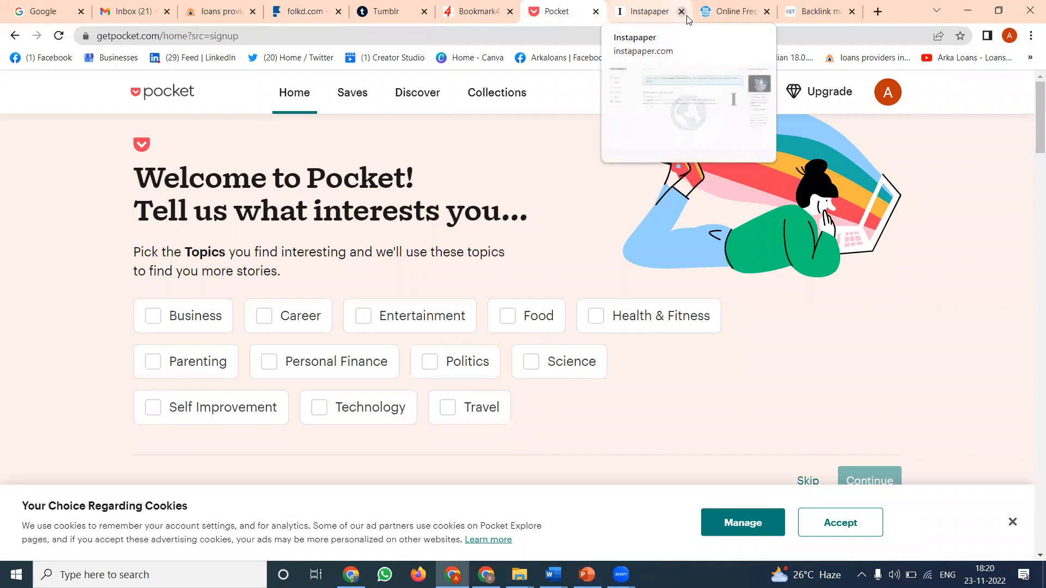
scroll(562, 161, down, 1)
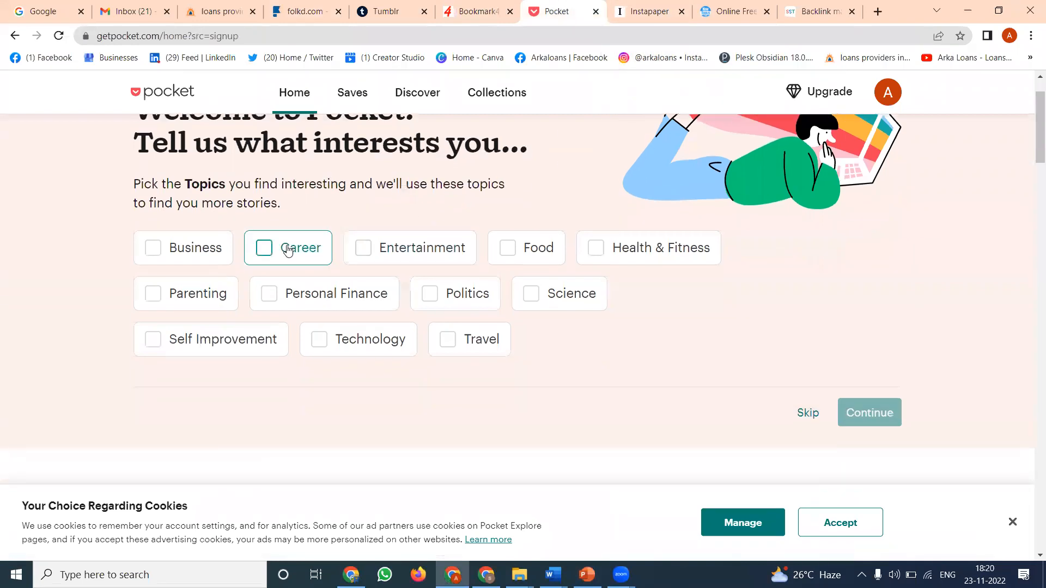
click(210, 251)
click(845, 411)
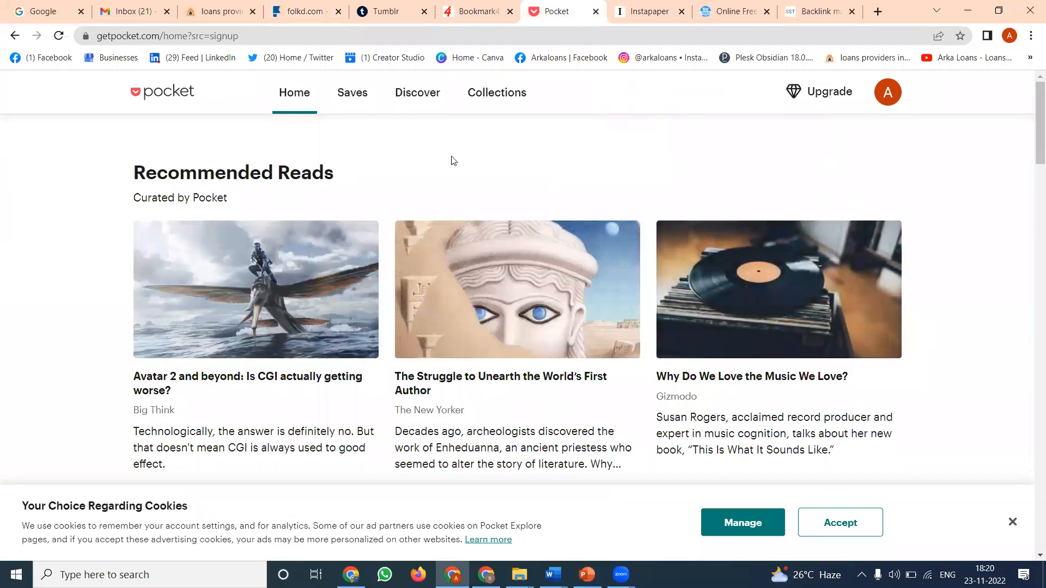
click(887, 92)
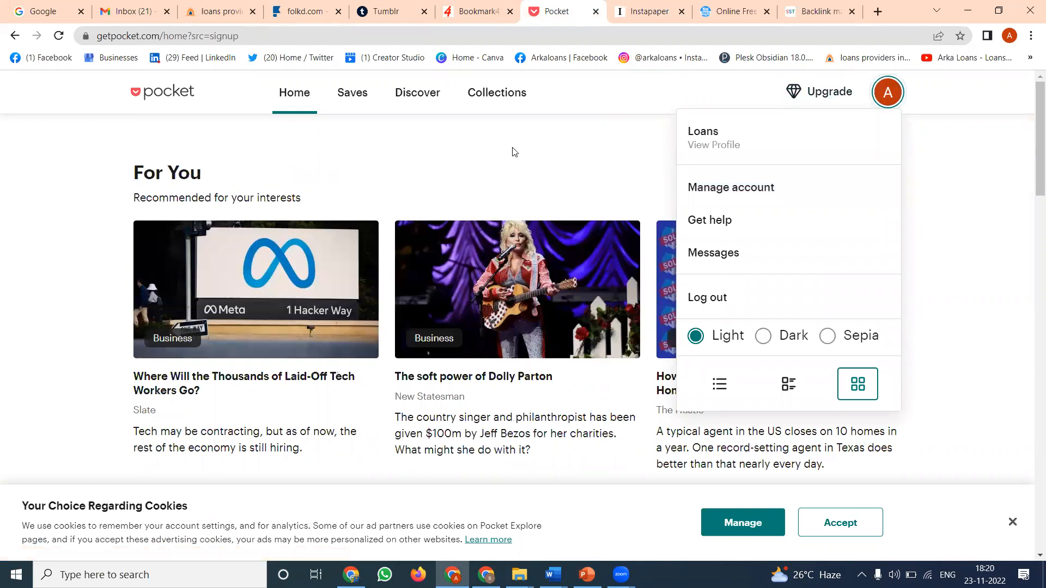
scroll(482, 241, down, 3)
scroll(483, 240, up, 3)
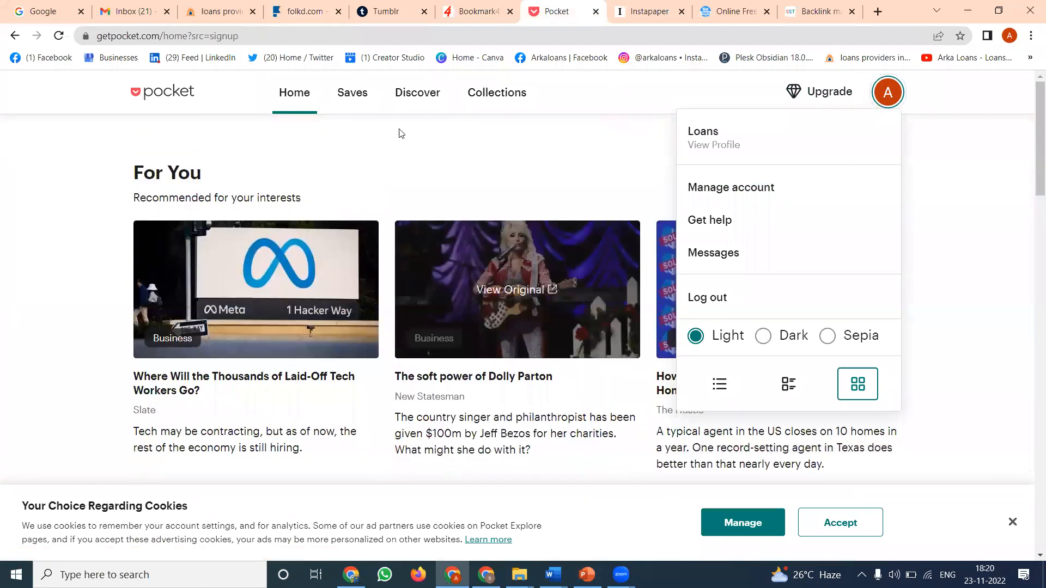
click(345, 102)
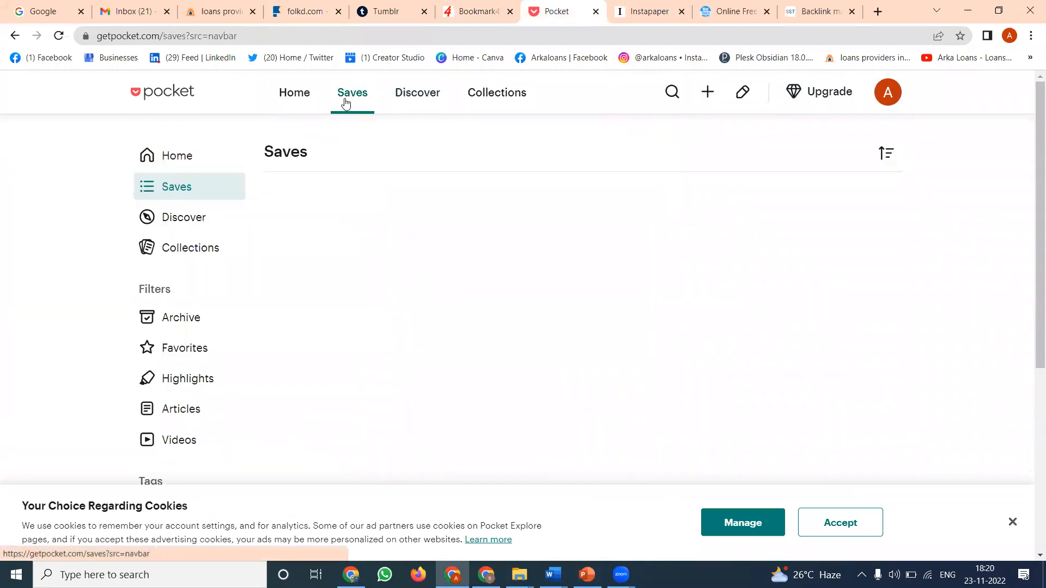
click(413, 97)
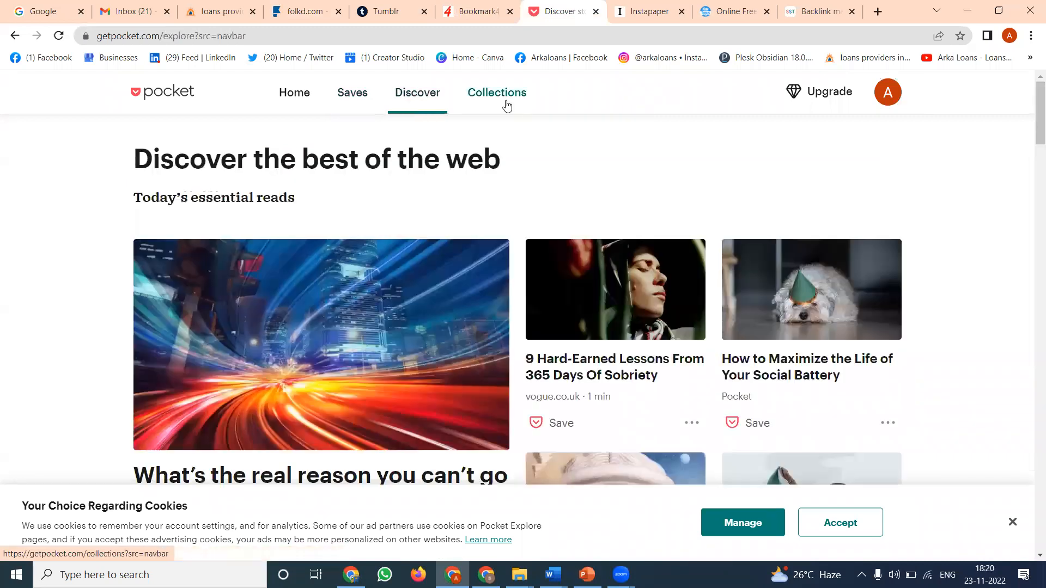
click(504, 101)
click(355, 99)
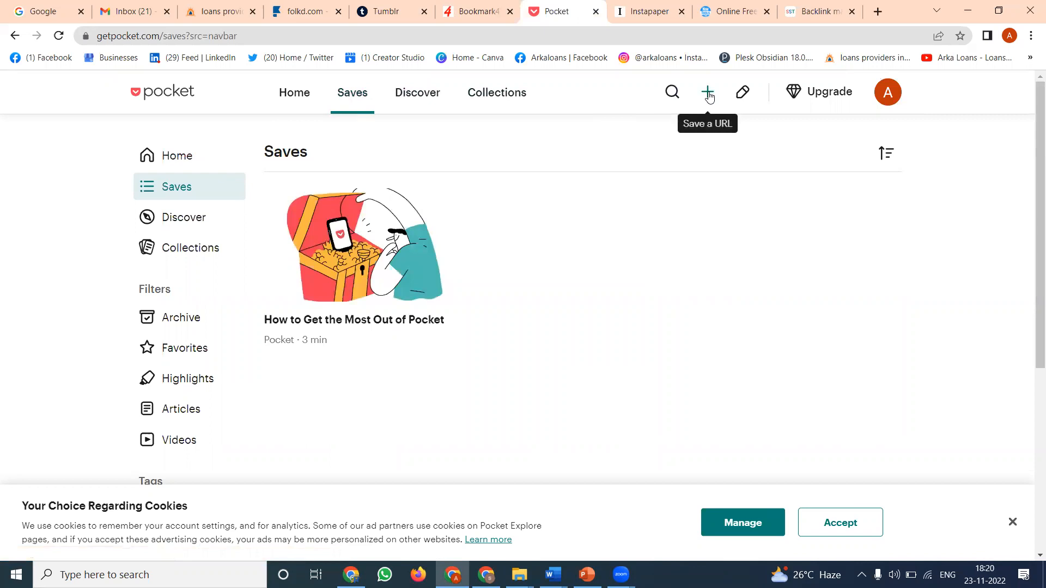
- Open the page source of arkaloans.com and examine its title, description and keywords meta tags
click(215, 11)
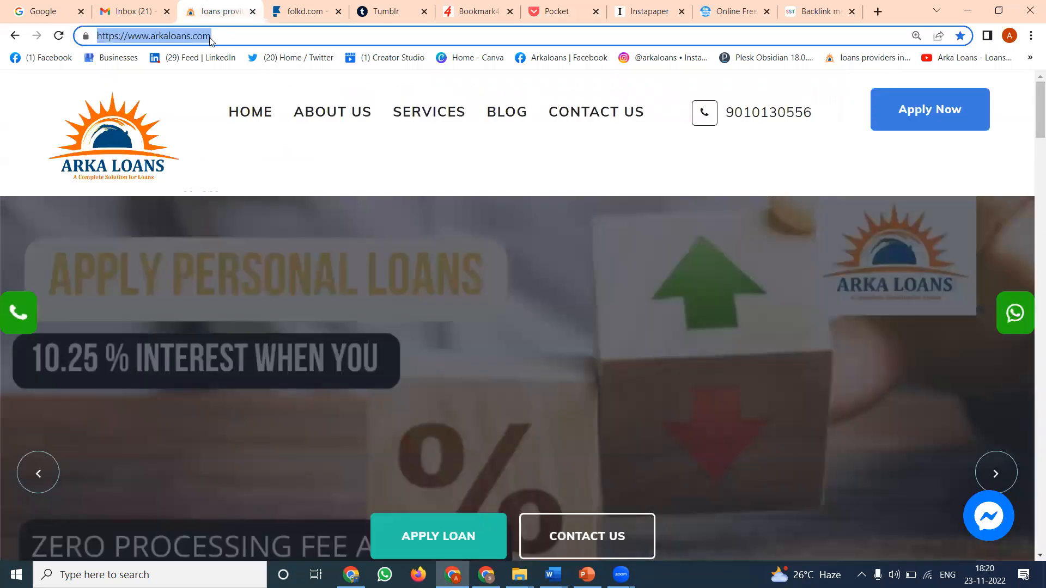
key(ctrl+u)
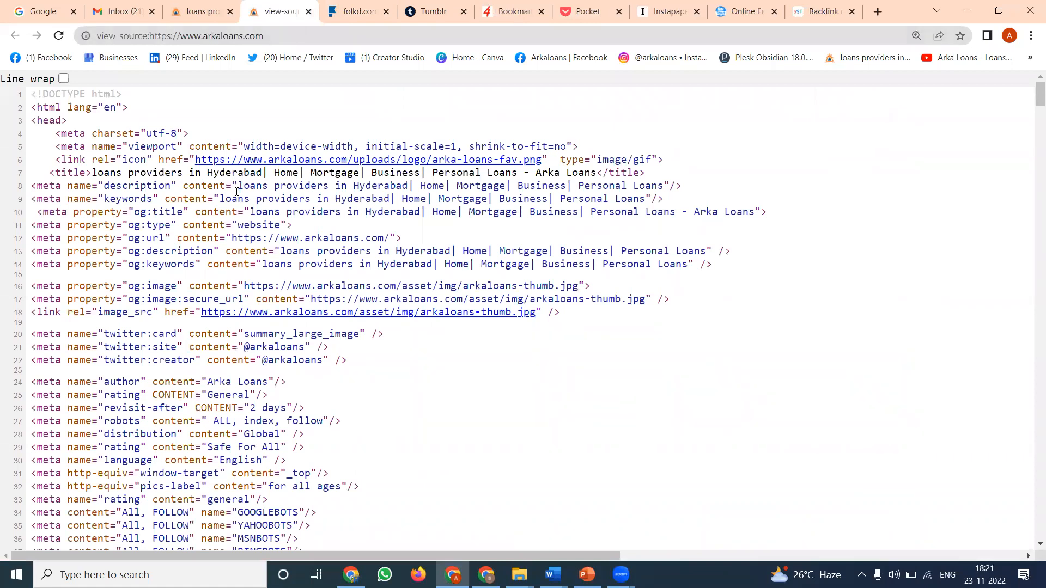
scroll(236, 192, down, 3)
scroll(237, 192, down, 2)
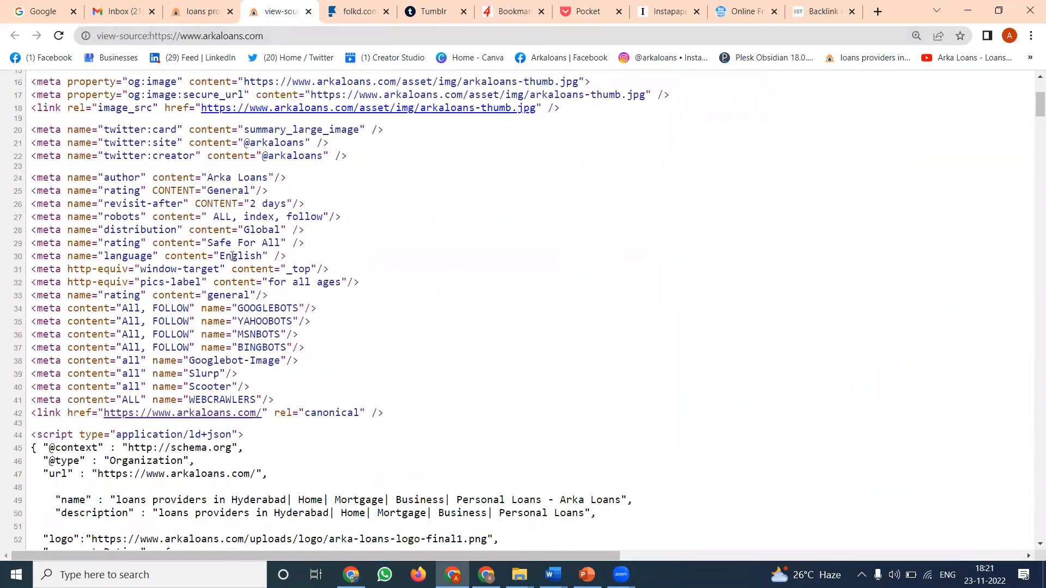
scroll(215, 249, up, 5)
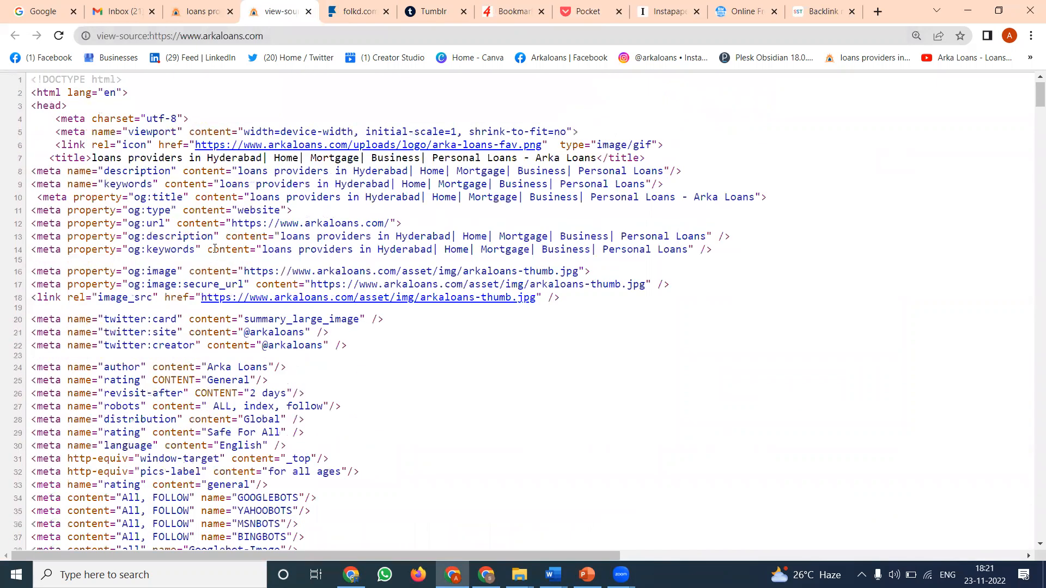
scroll(216, 178, up, 1)
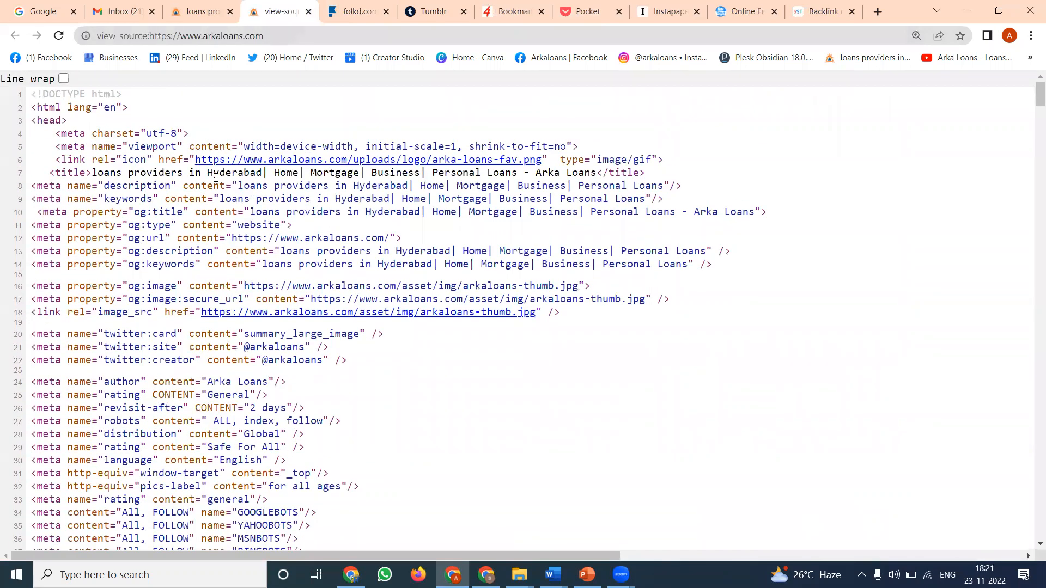
click(204, 11)
click(208, 36)
key(ctrl+c)
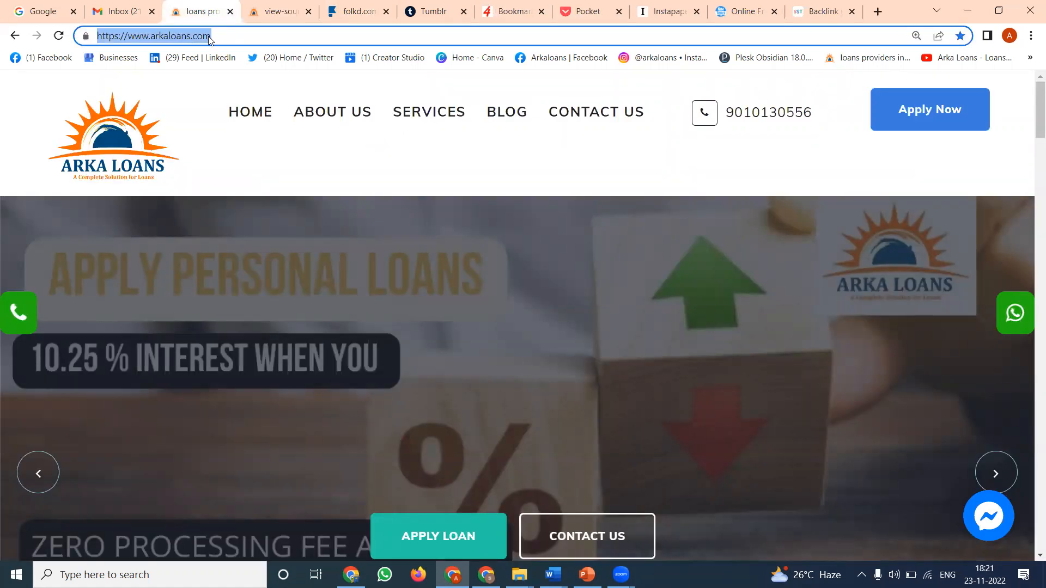
click(360, 10)
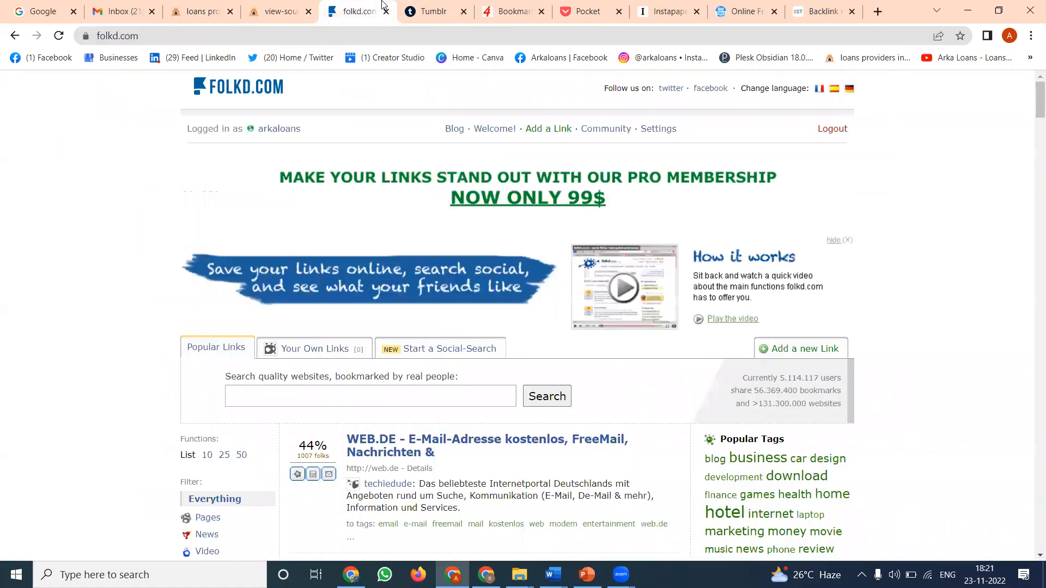
click(556, 129)
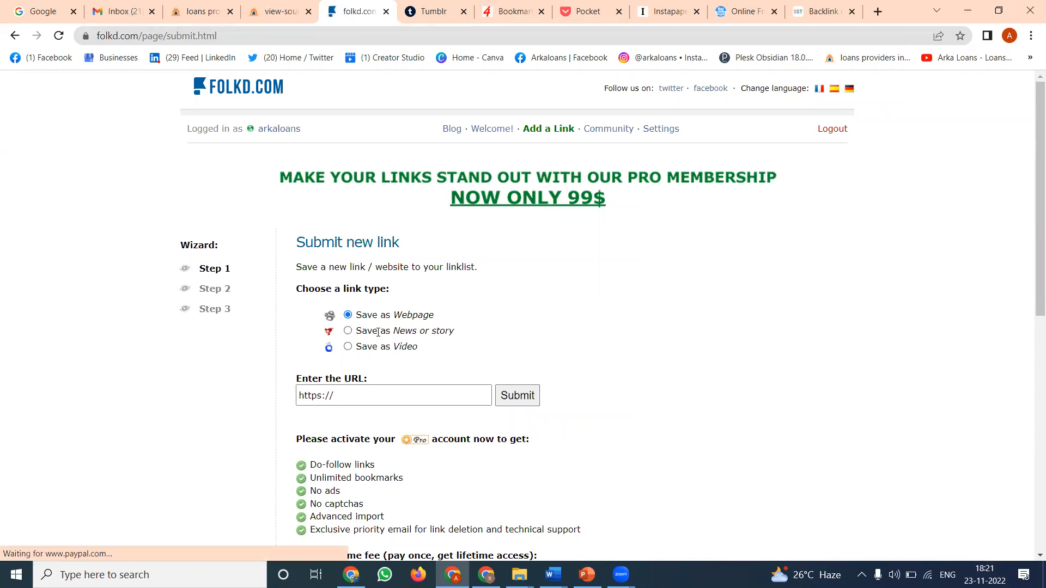
click(359, 396)
key(ctrl+a)
key(ctrl+v)
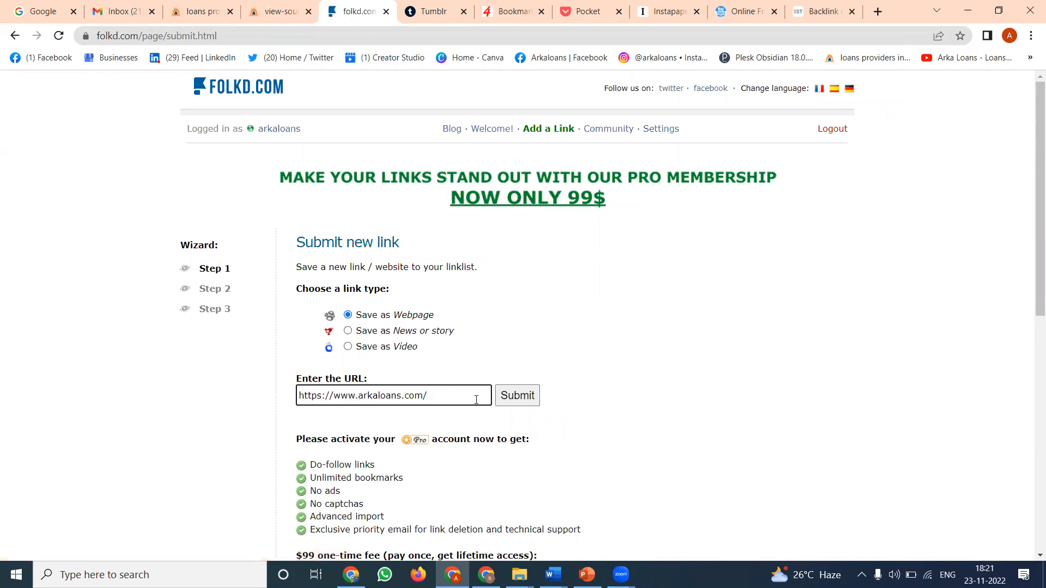
click(531, 398)
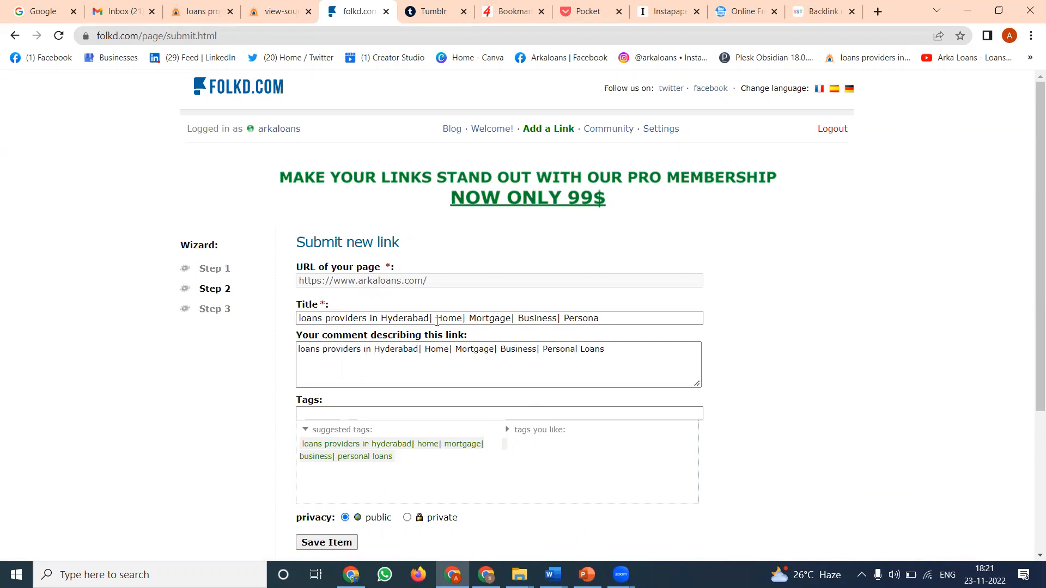
- Complete the link title's last word as "Personal", add the suggested loans tag, save the public bookmark and open its link
click(598, 317)
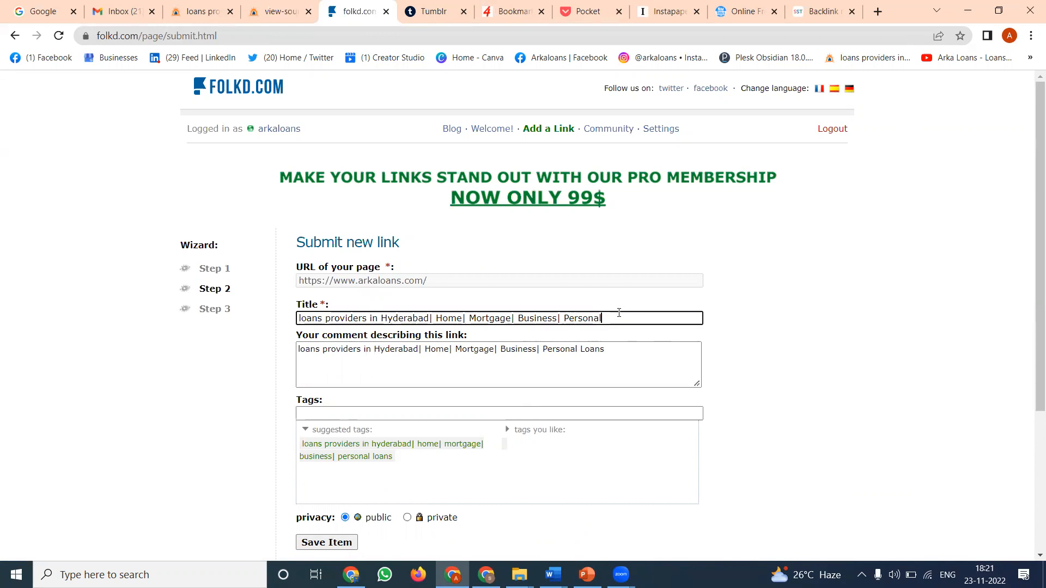
triple_click(619, 312)
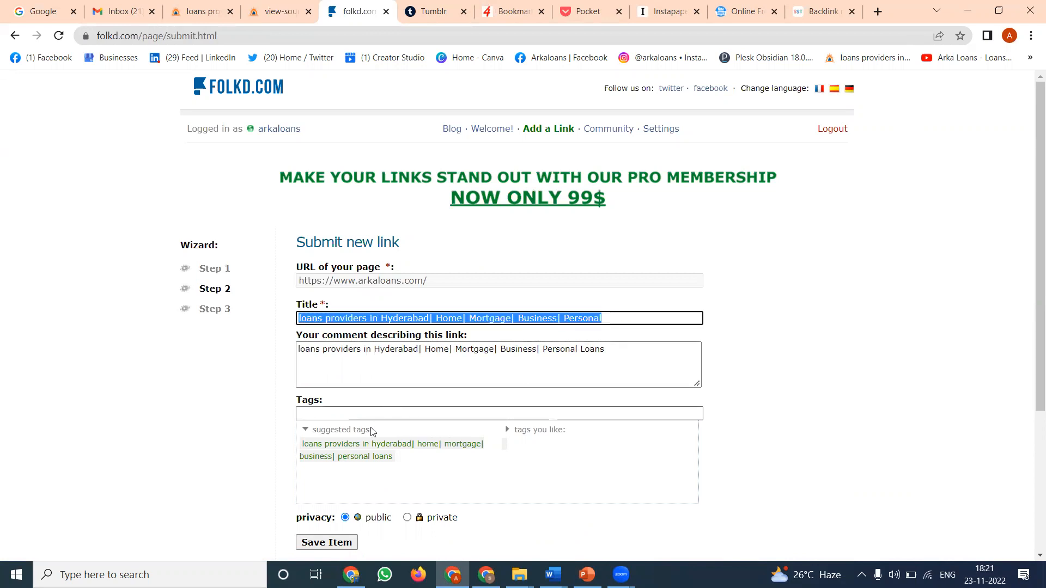
click(362, 445)
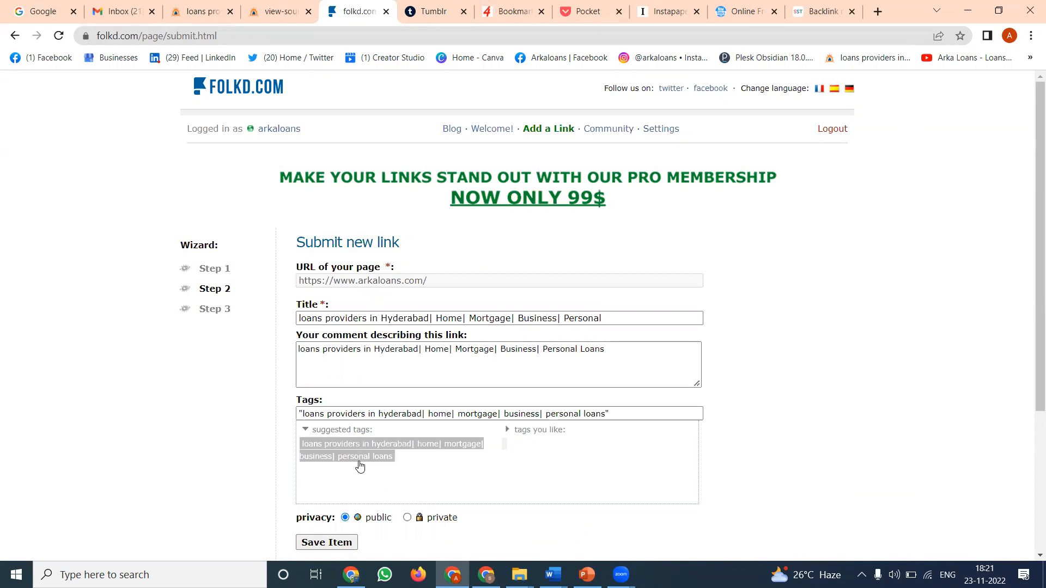
scroll(199, 423, down, 3)
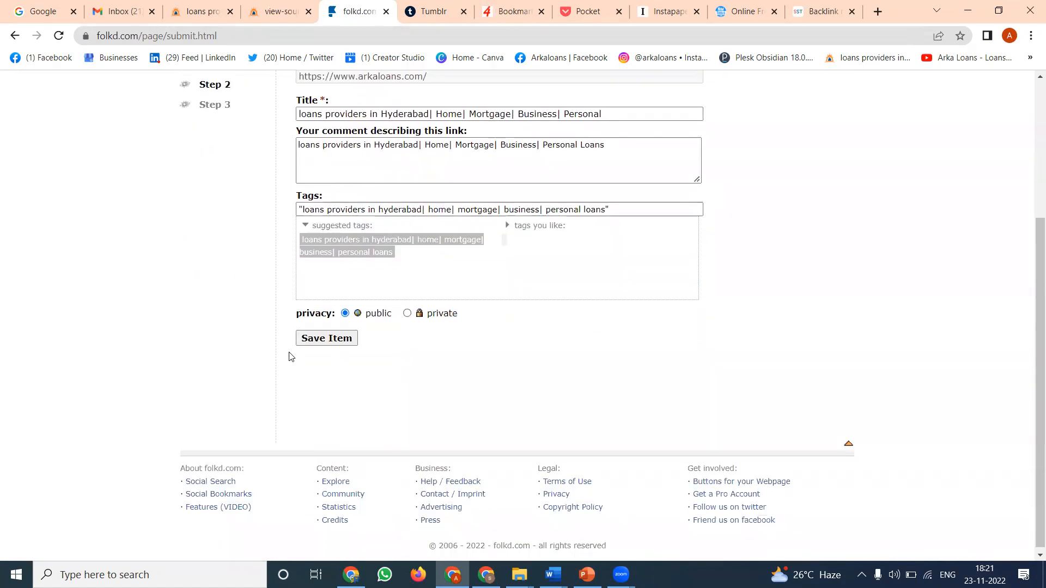
click(319, 341)
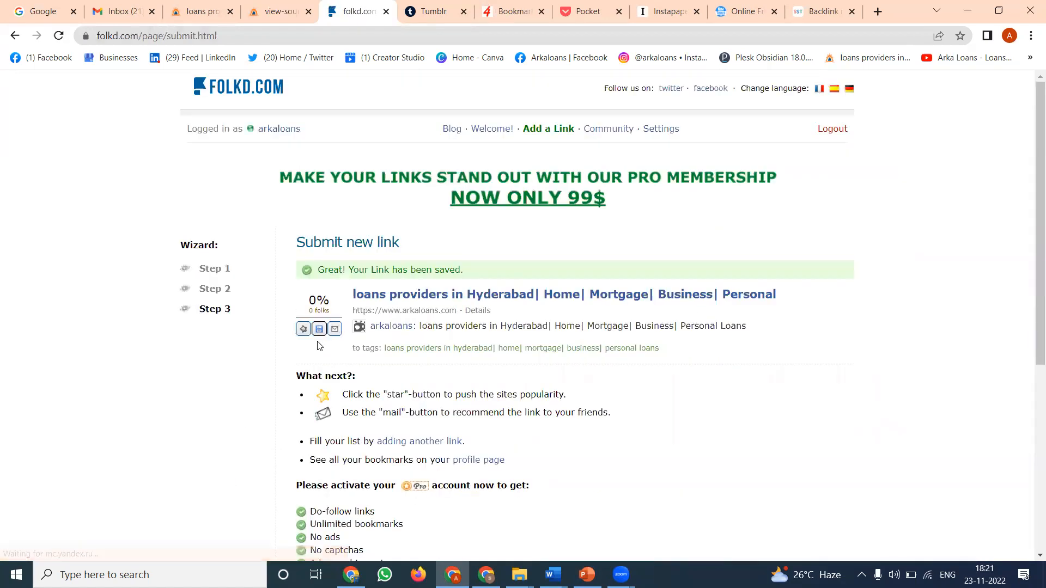
click(535, 299)
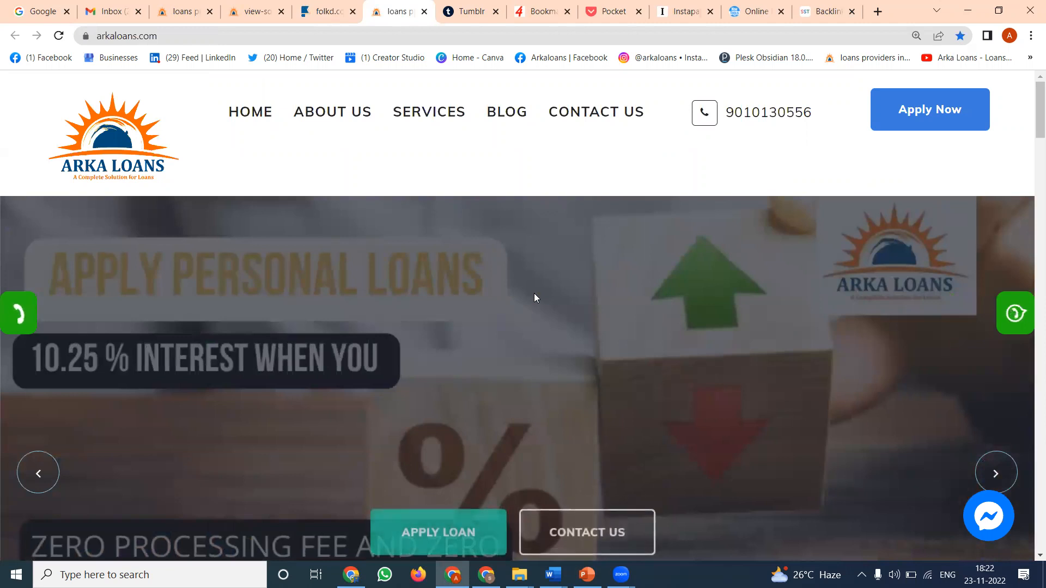
- Switch to Tumblr, follow the Internet Entrepreneur, quit-muckingaround and Phroogal Financial Wellness blogs, and continue to the dashboard
click(464, 8)
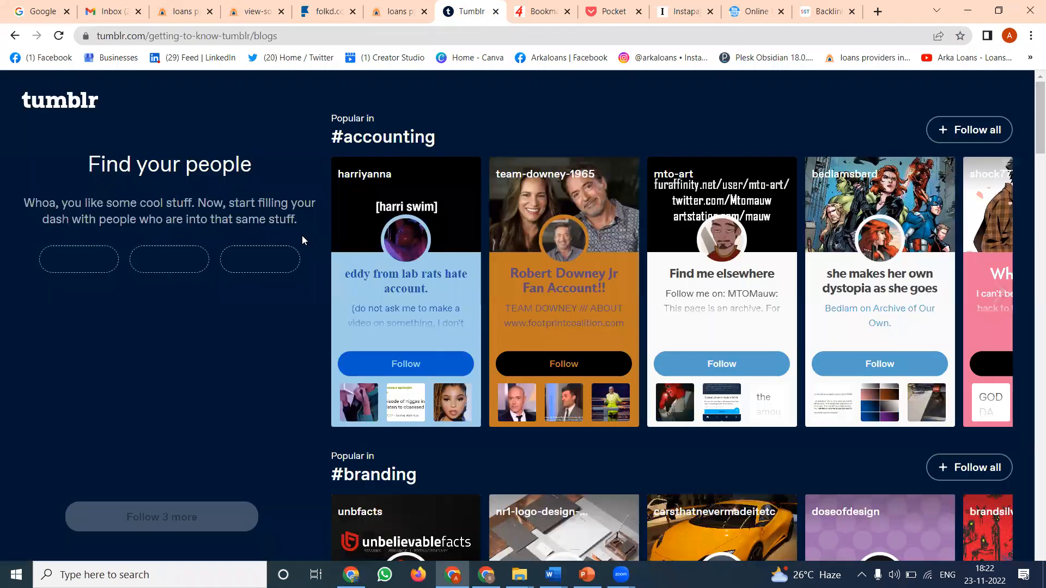
scroll(627, 240, down, 3)
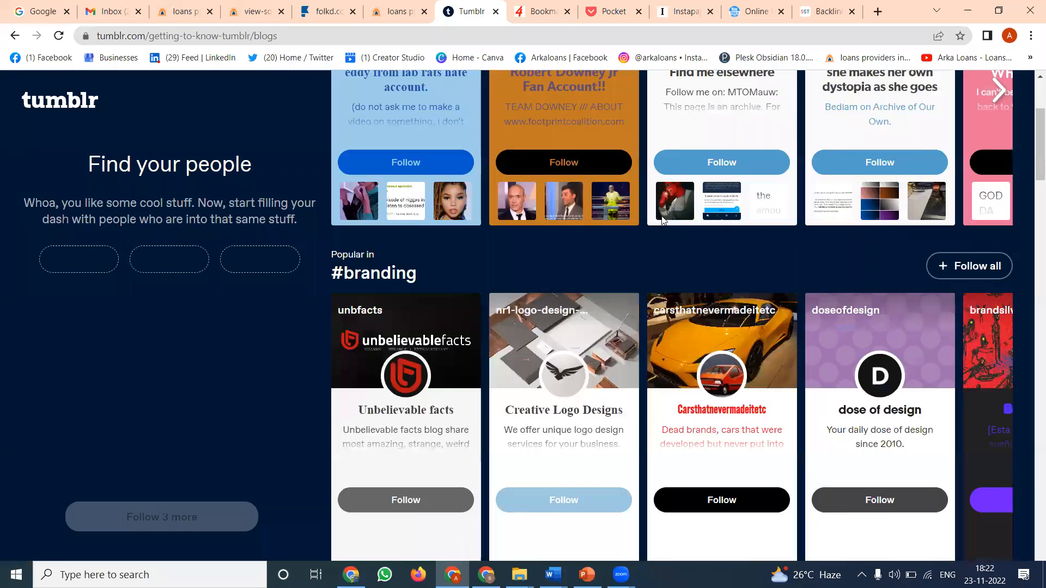
scroll(662, 220, up, 2)
scroll(837, 197, up, 1)
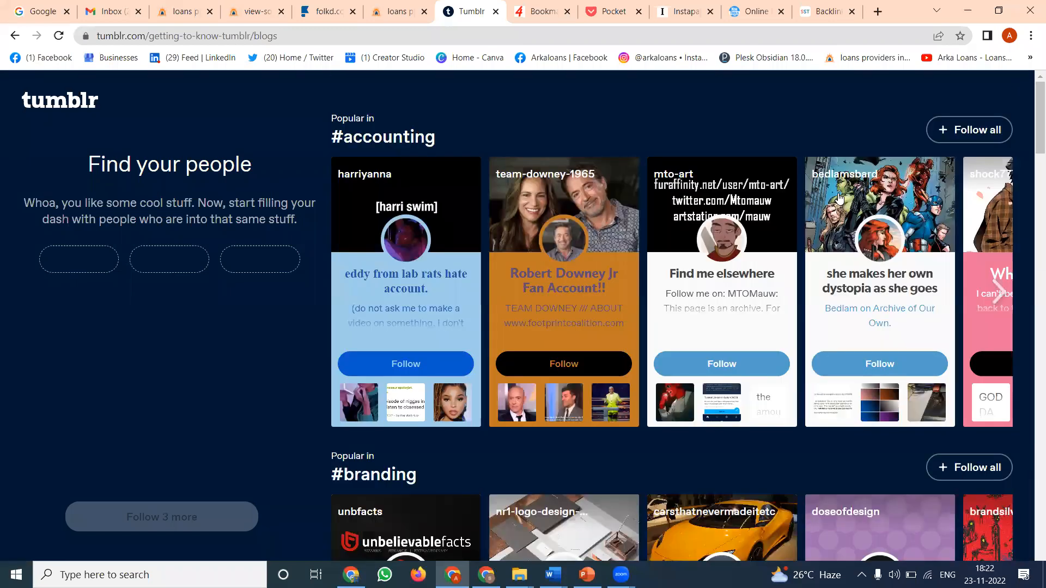
scroll(837, 197, down, 5)
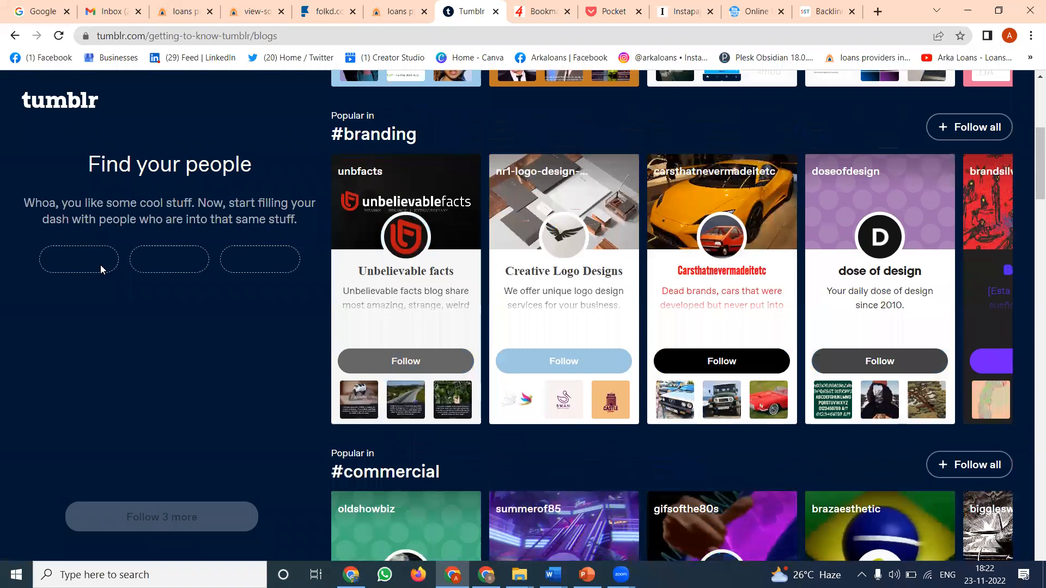
scroll(511, 261, down, 5)
scroll(512, 261, down, 10)
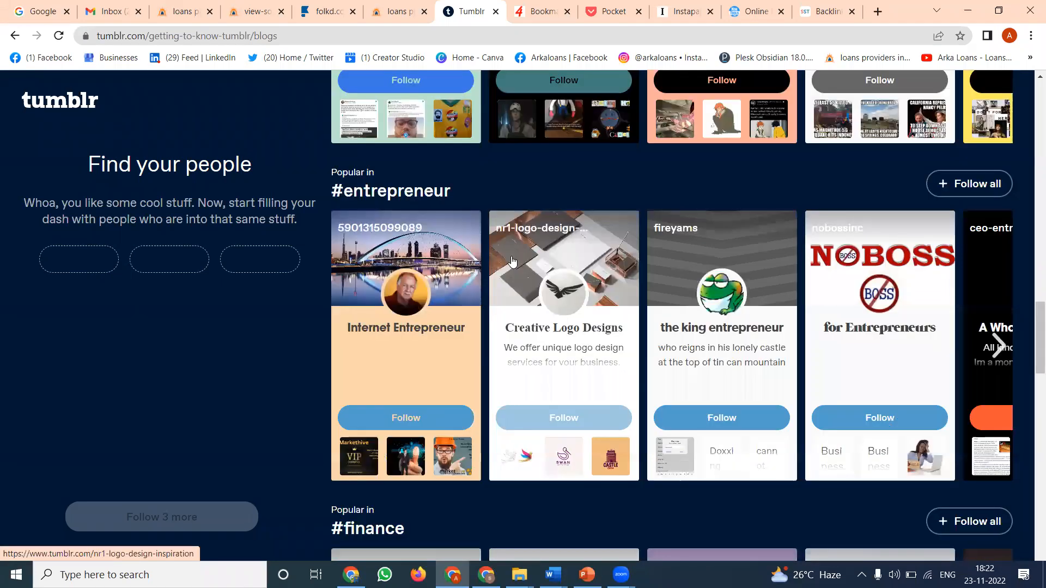
click(405, 418)
click(566, 86)
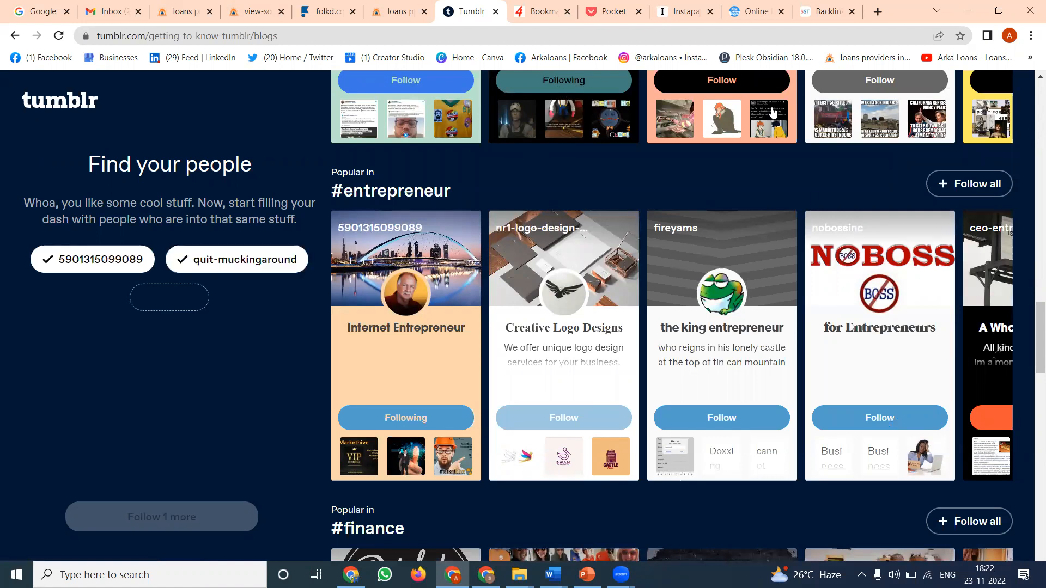
scroll(881, 363, down, 6)
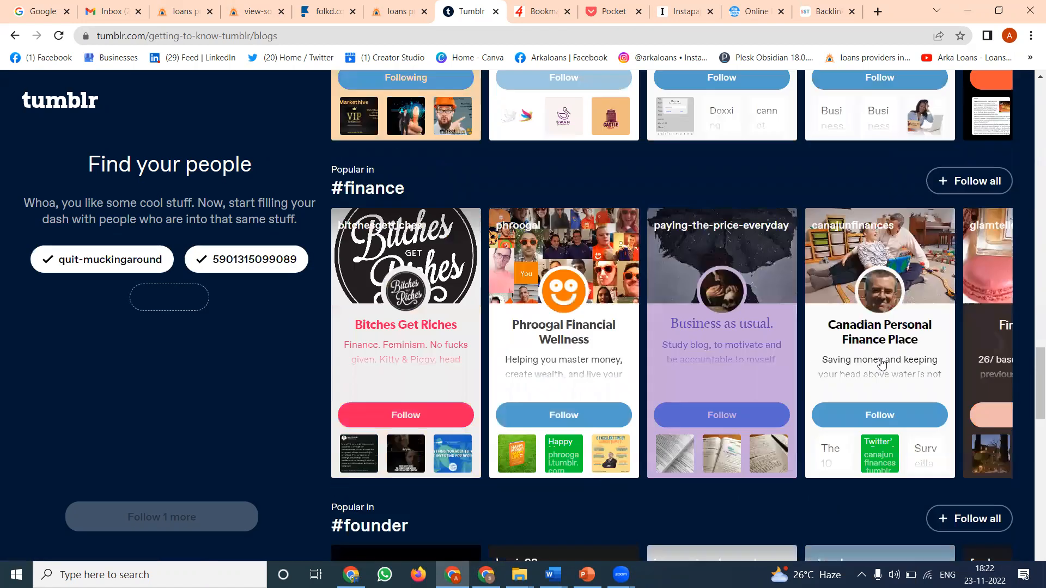
click(576, 415)
click(184, 509)
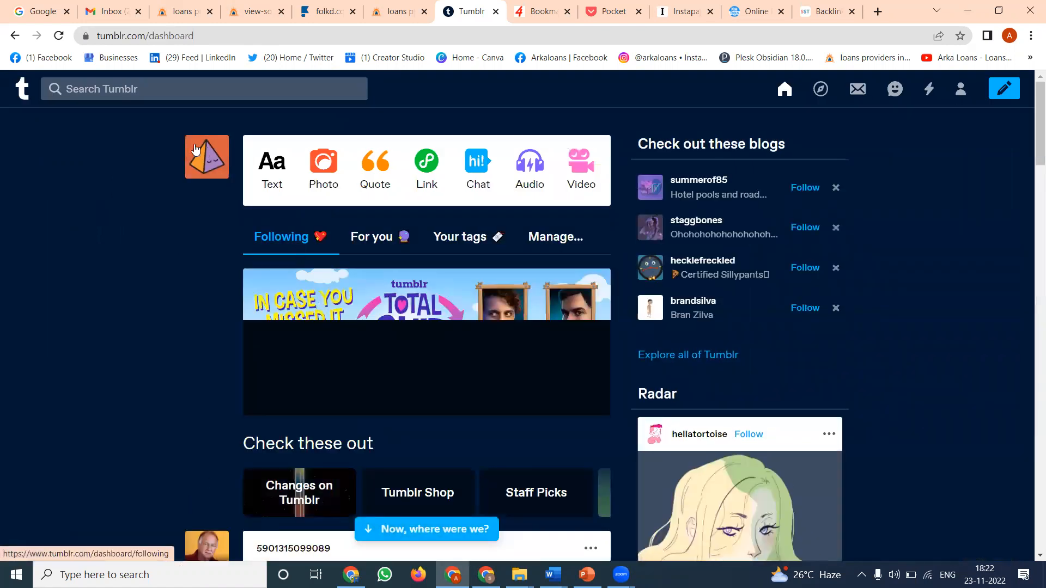
- Open the arkaloans blog's settings and set the blog title to "Arkaloans" in its appearance editor
click(207, 157)
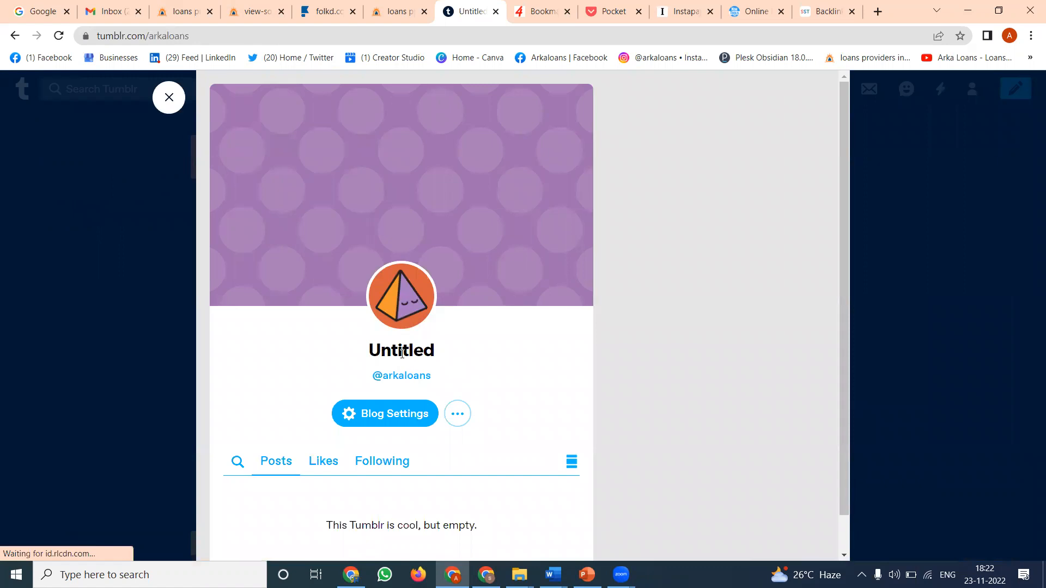
click(398, 414)
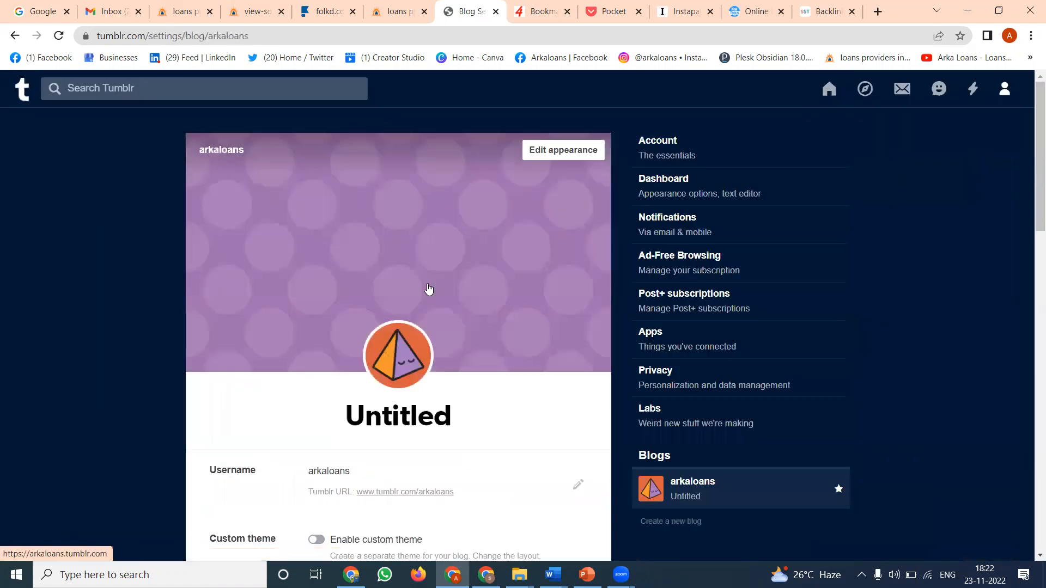
click(572, 150)
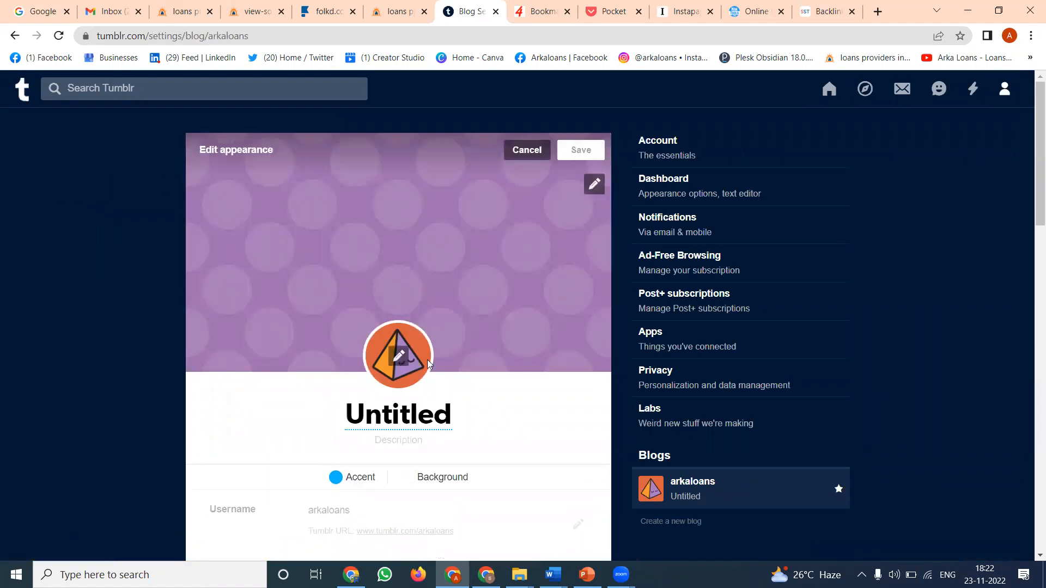
click(414, 407)
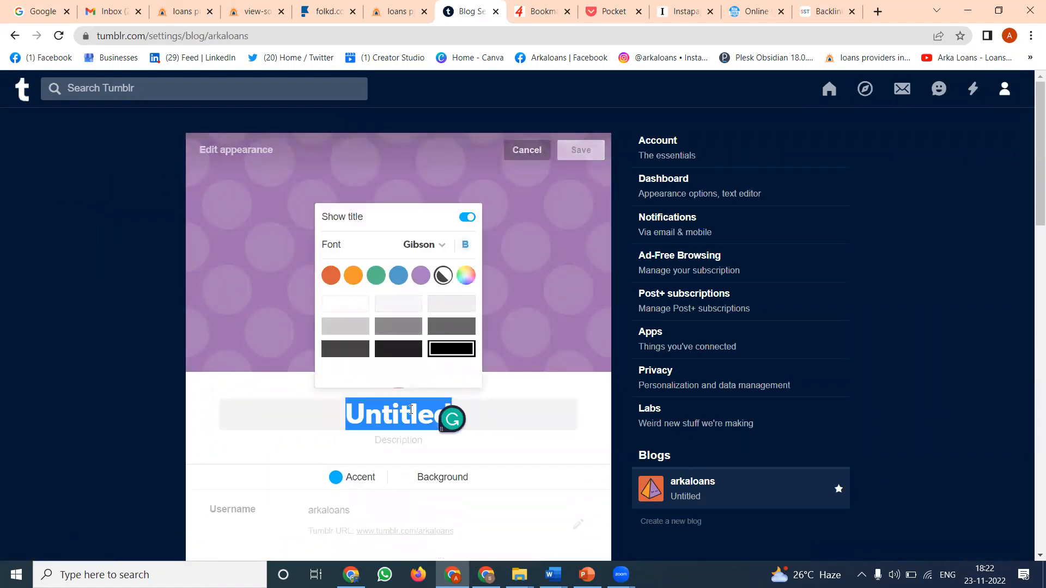
text(Arkaloans)
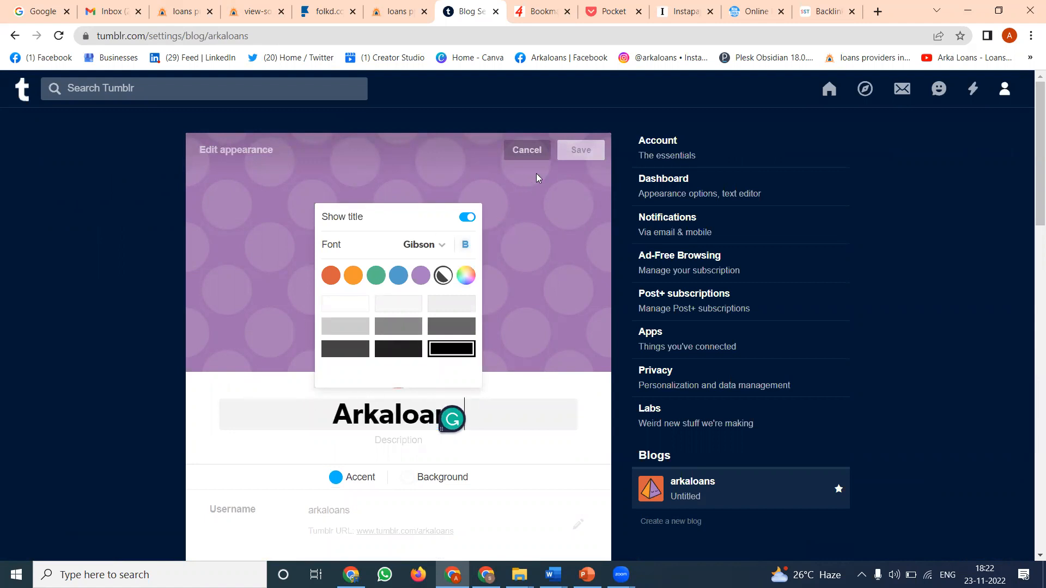
click(551, 253)
- Replace the blog avatar with the image arka-loans-final-logo from the arkaloans folder on the Projects (F:) drive
scroll(531, 349, down, 4)
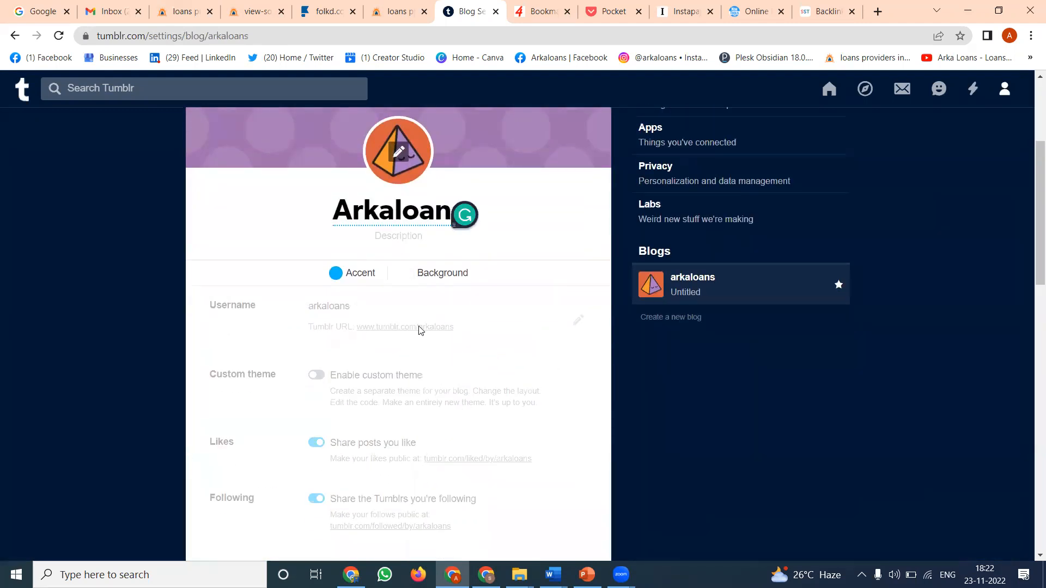
scroll(417, 320, up, 3)
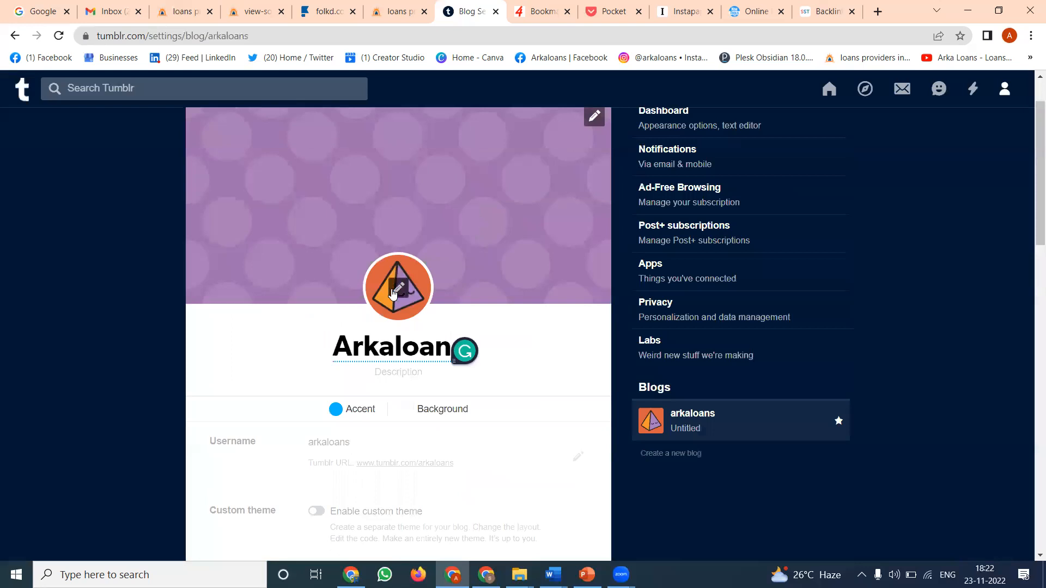
click(401, 290)
click(505, 268)
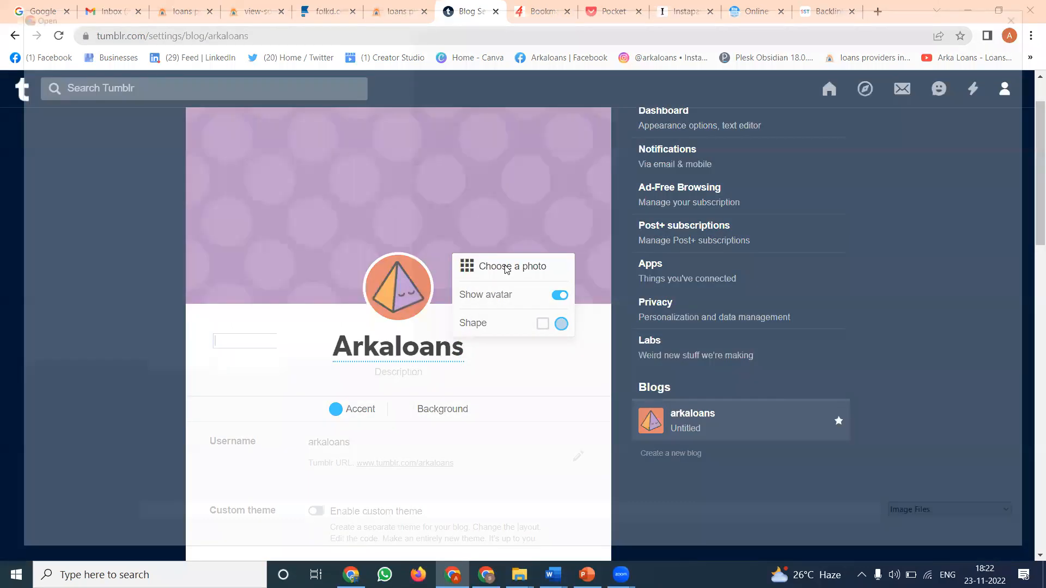
click(83, 327)
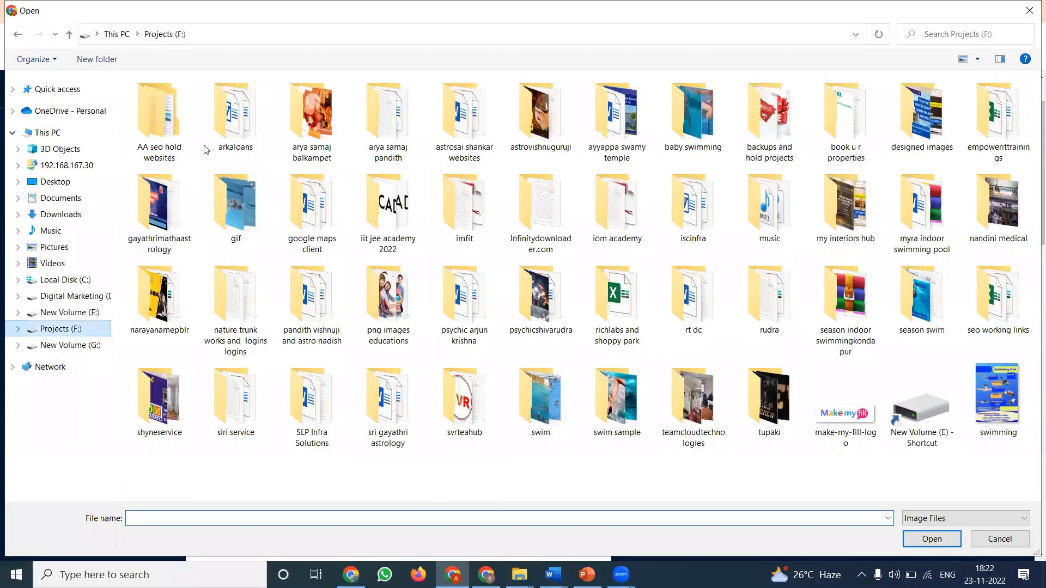
double_click(241, 133)
click(312, 223)
double_click(311, 224)
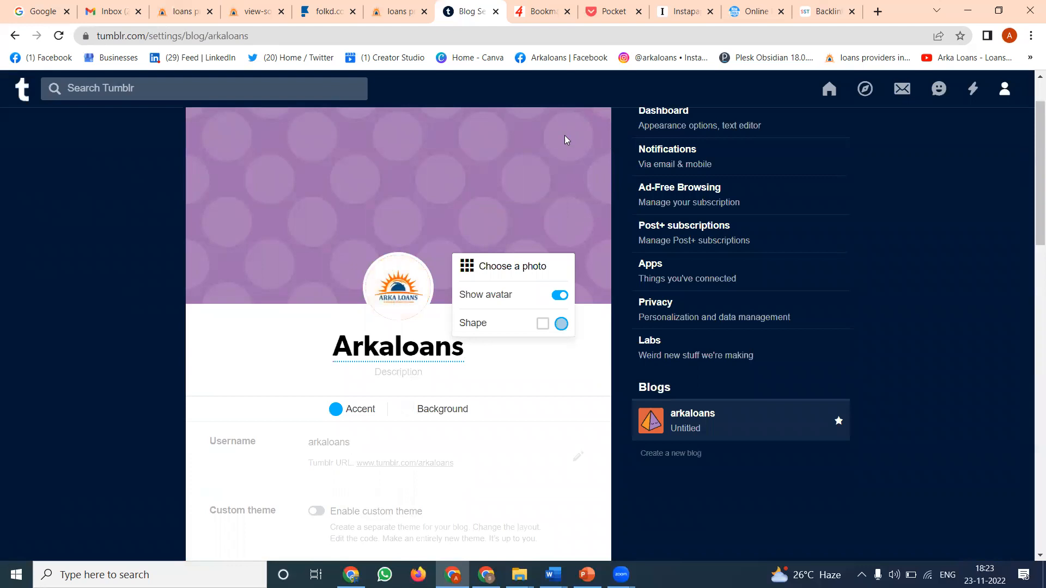
- Set the header image to "10.25 % Interest When You 5" from the designed images folder, reposition it and save the appearance
click(554, 140)
click(592, 114)
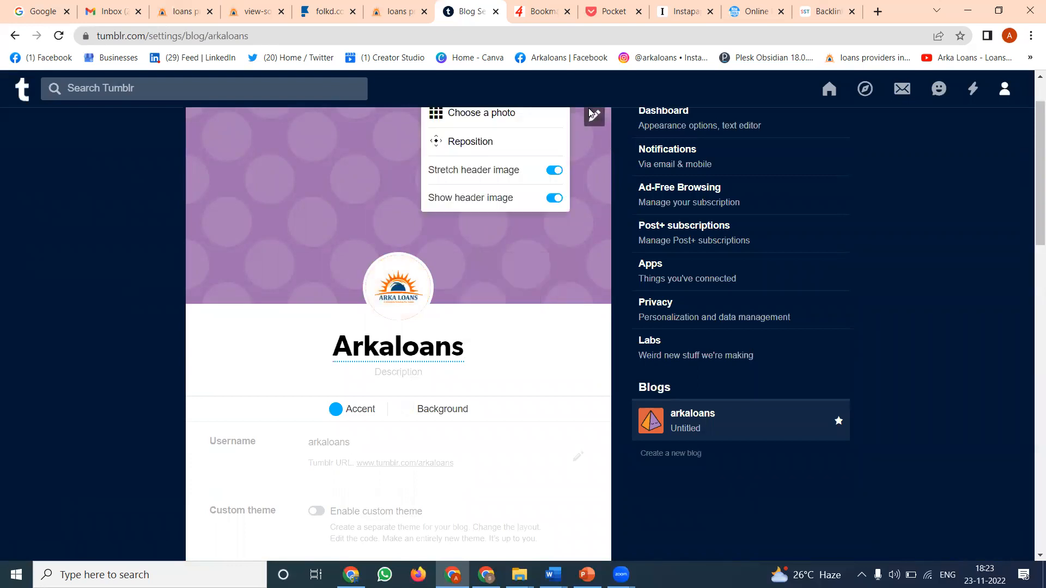
click(483, 115)
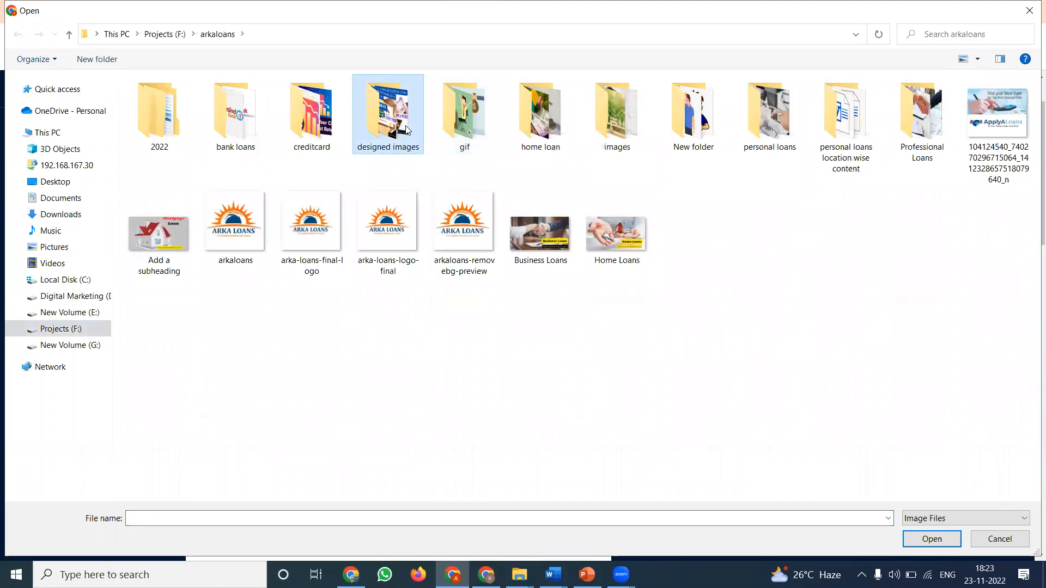
double_click(406, 129)
double_click(291, 135)
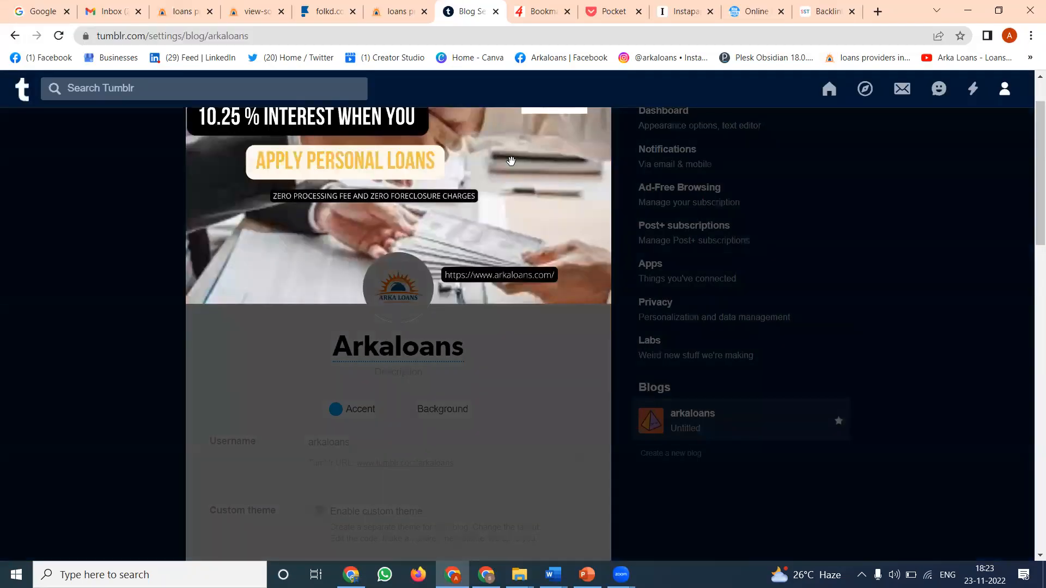
drag(511, 162, 516, 201)
scroll(674, 203, up, 1)
click(579, 151)
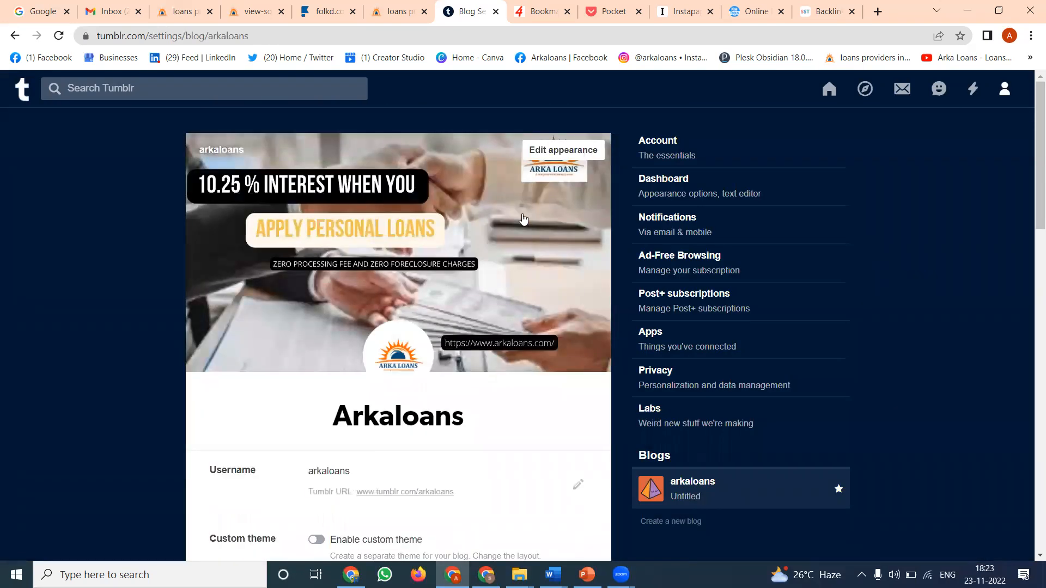
- Look through the remaining blog settings and the Account page's login, security, language and content options
scroll(455, 257, down, 10)
scroll(455, 258, down, 10)
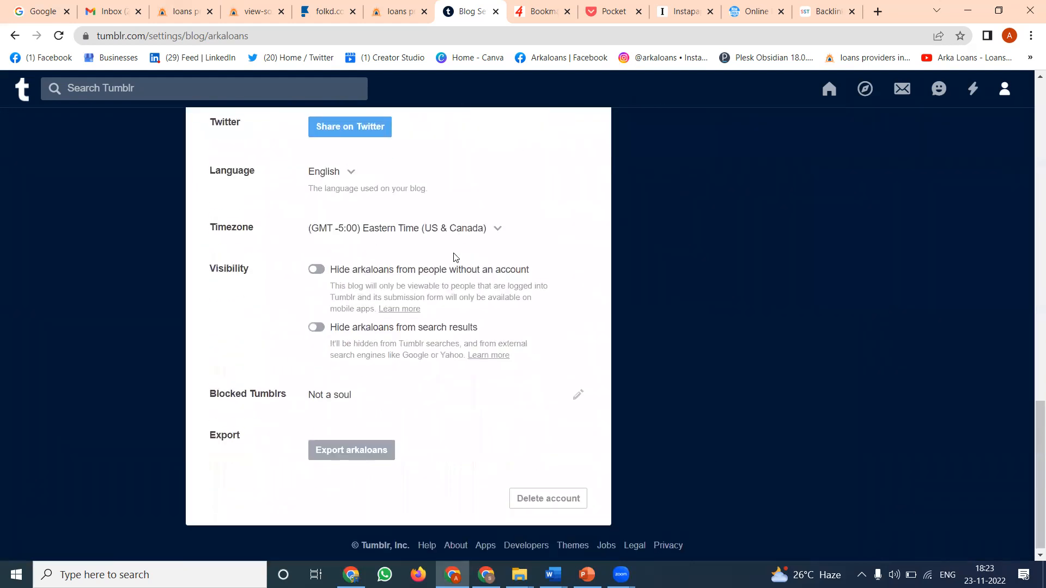
scroll(455, 257, up, 20)
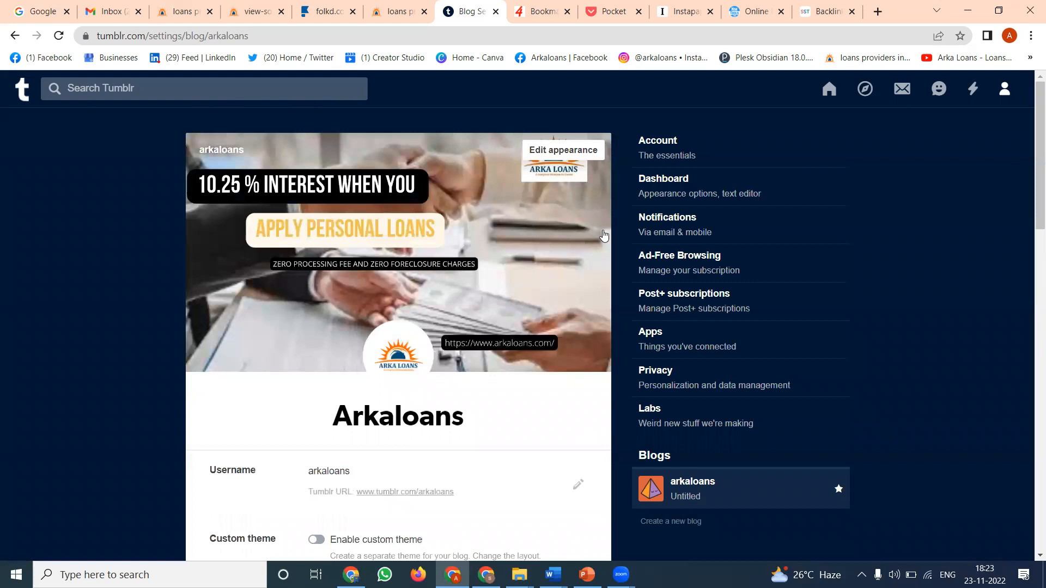
click(673, 150)
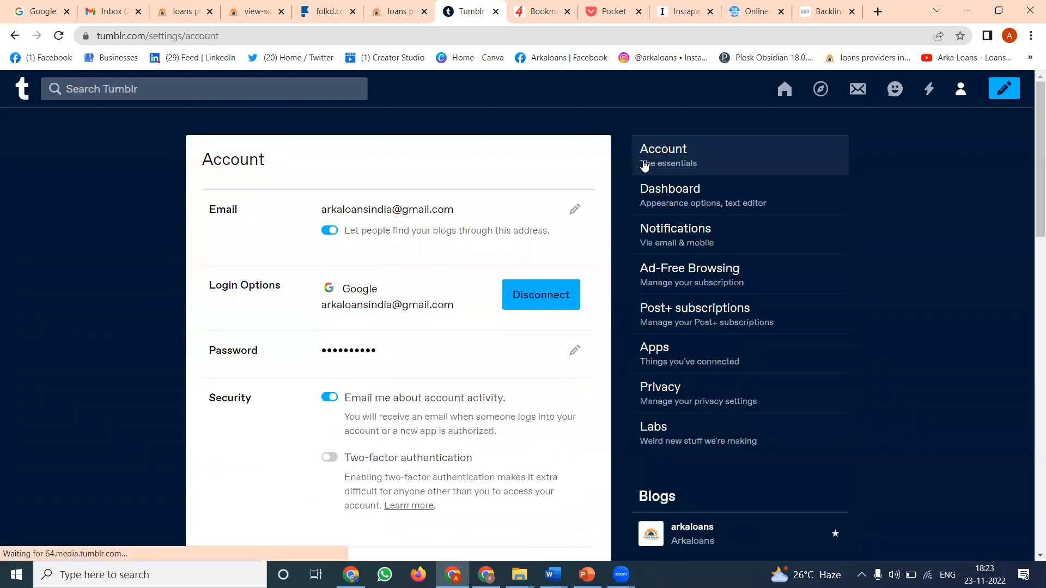
scroll(441, 239, down, 3)
scroll(436, 243, down, 4)
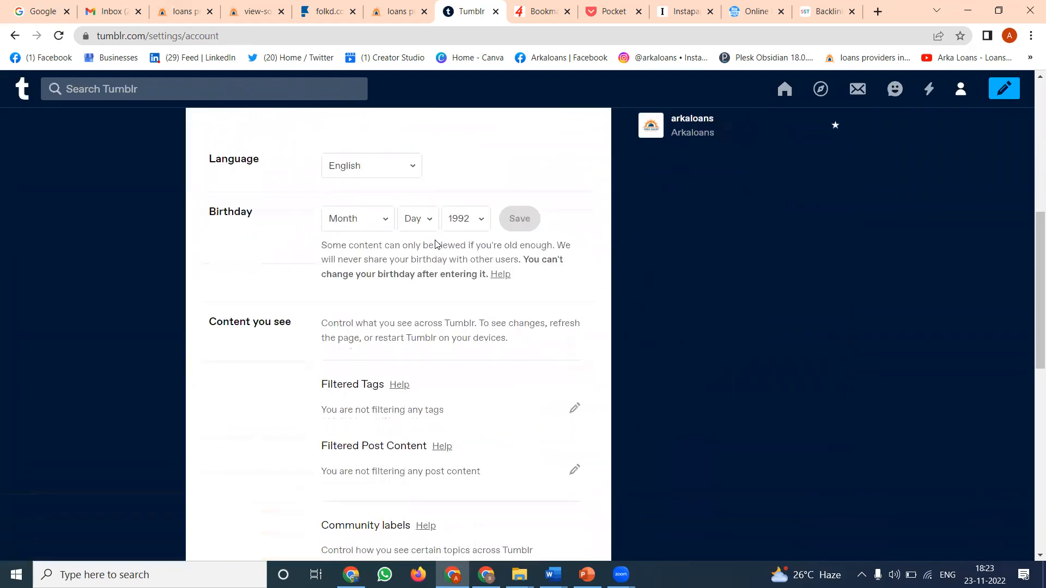
scroll(363, 226, up, 6)
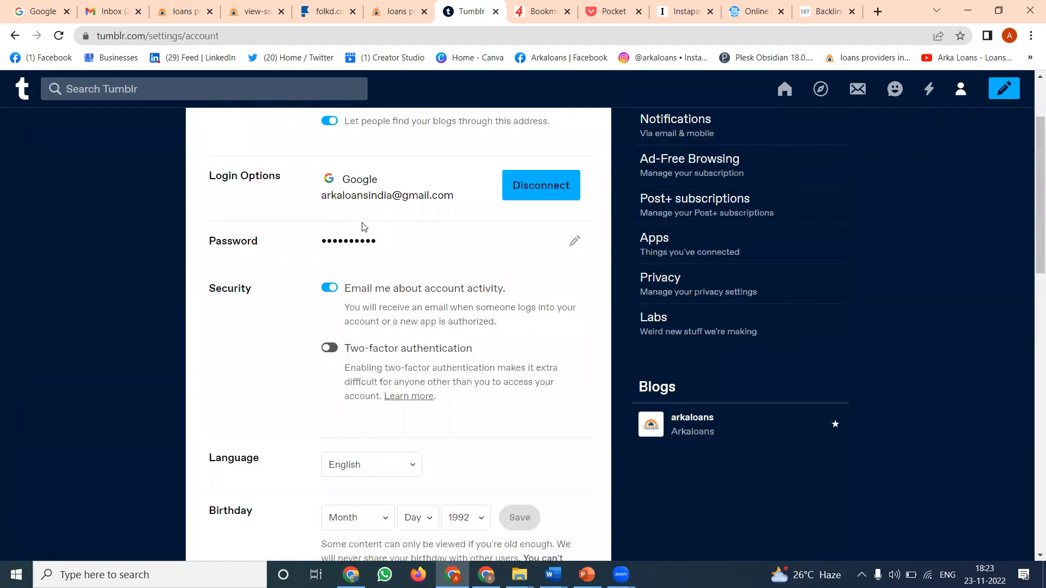
scroll(756, 148, up, 2)
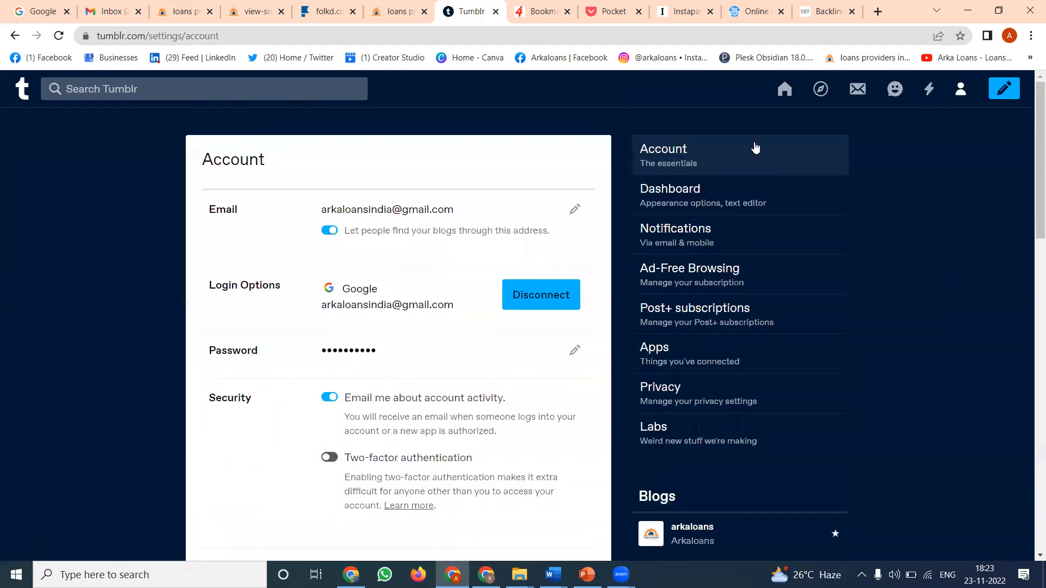
click(779, 93)
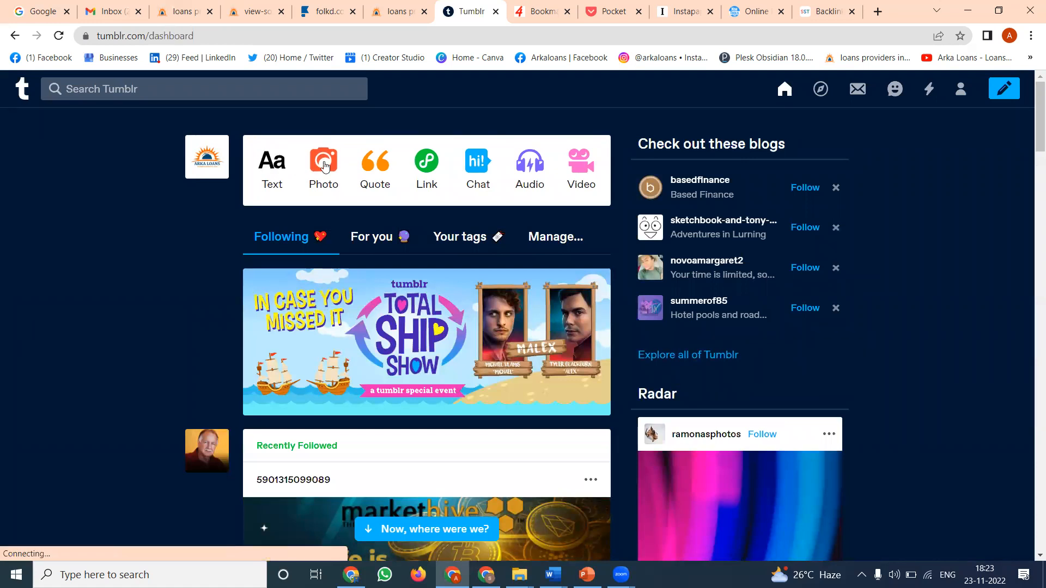
click(436, 171)
click(174, 12)
click(167, 38)
key(ctrl+c)
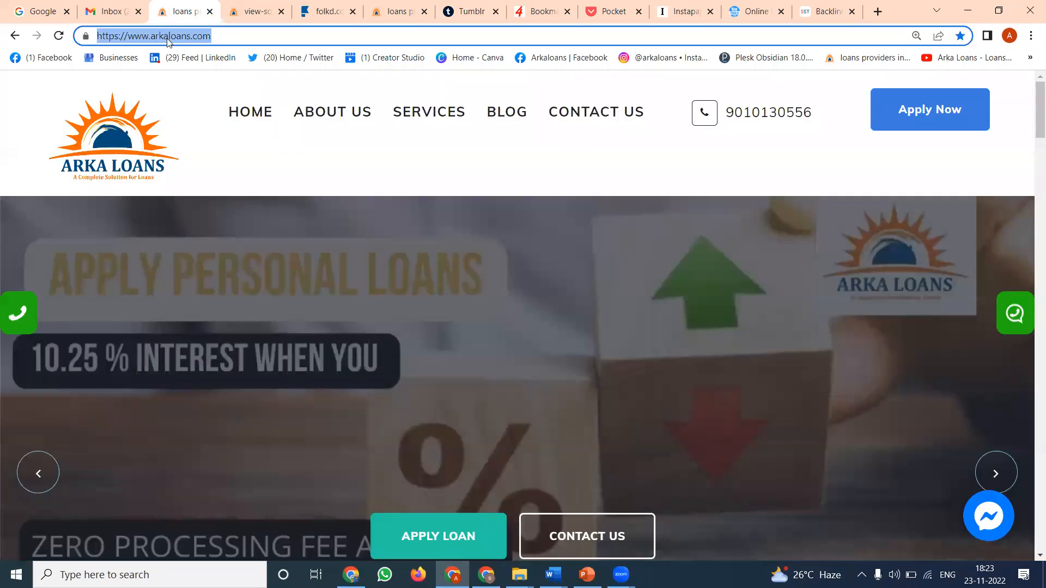
click(425, 11)
click(403, 12)
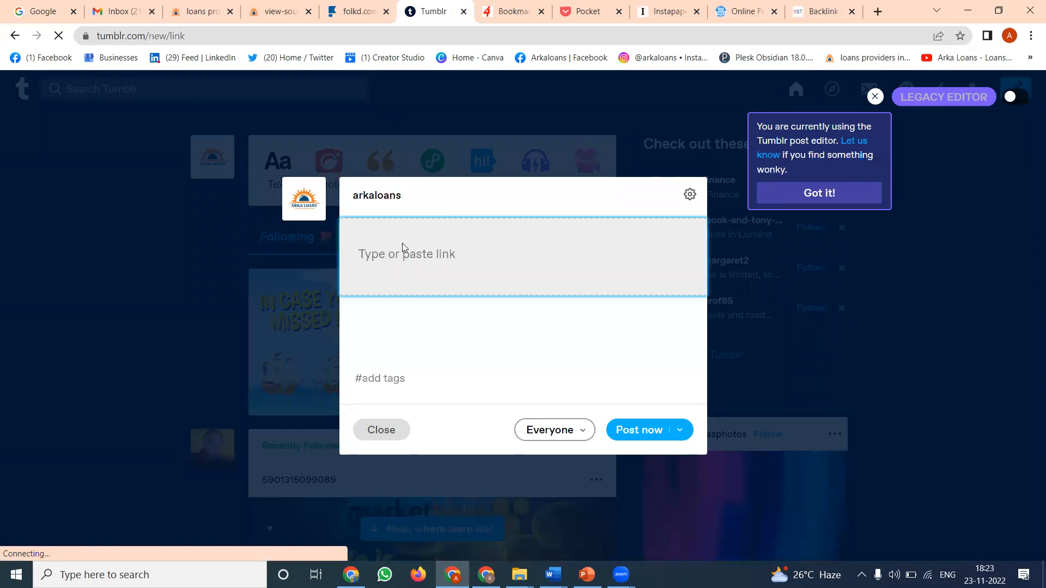
key(ctrl+v)
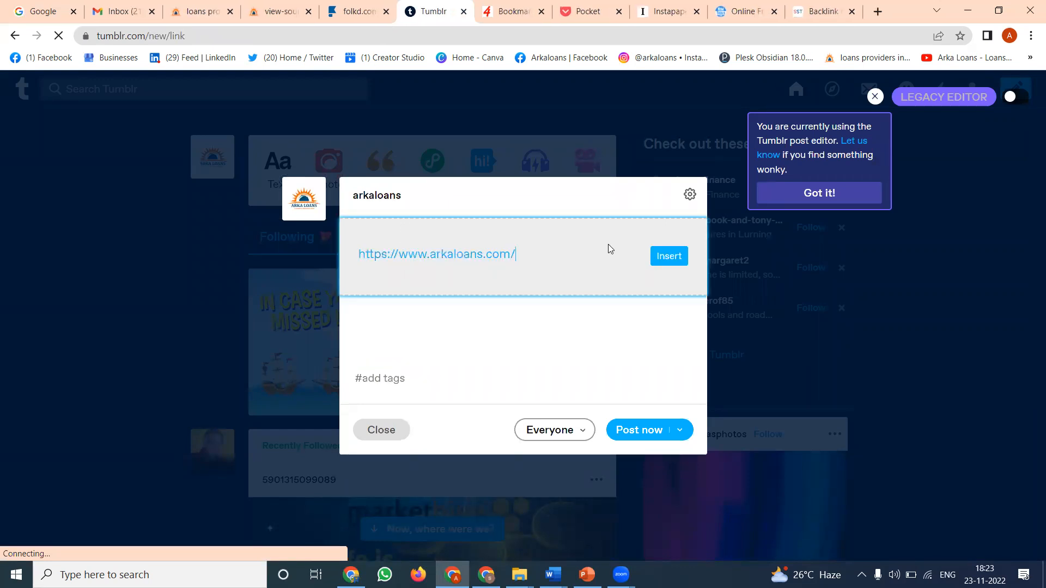
click(660, 258)
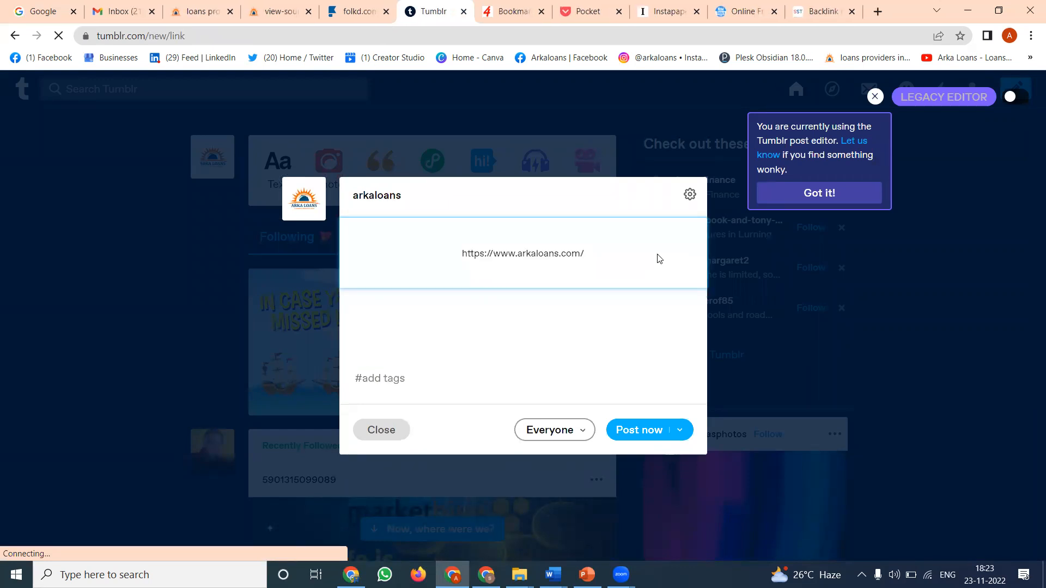
click(648, 330)
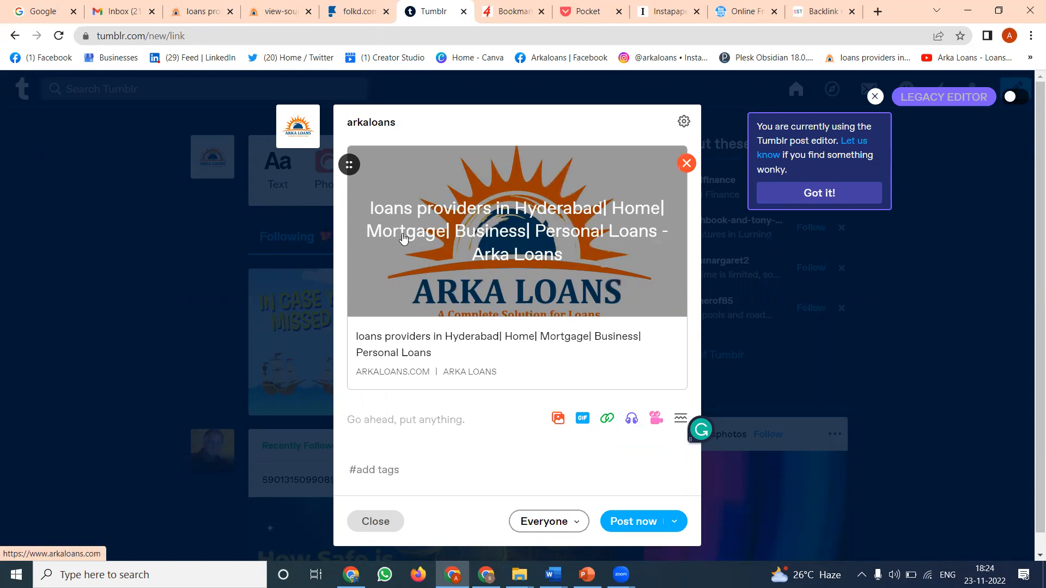
- Open the loans text file from the arkaloans folder on the Projects (F:) drive and copy its entire list of loan types
mouse_move(519, 576)
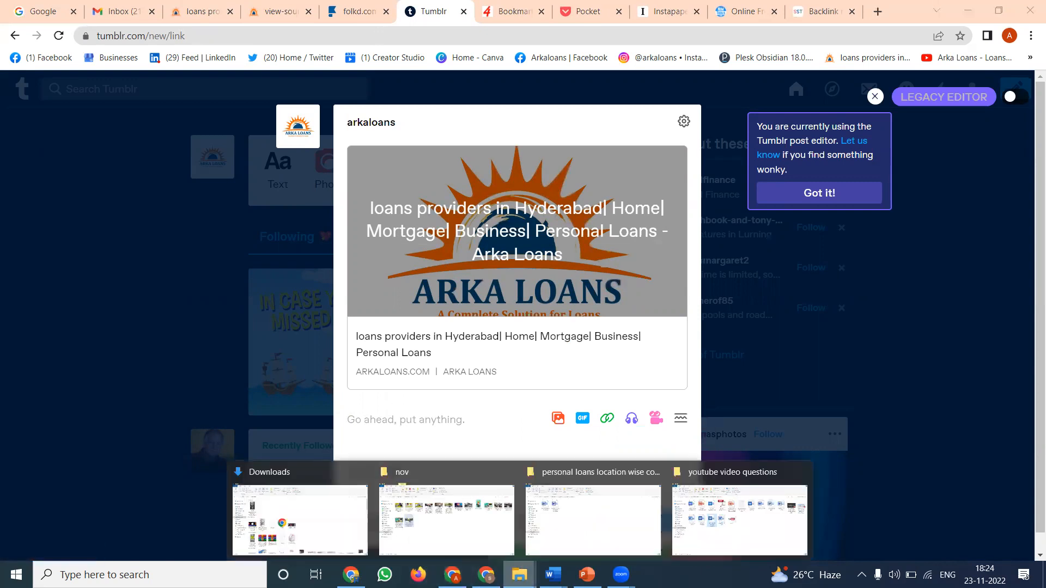
click(587, 539)
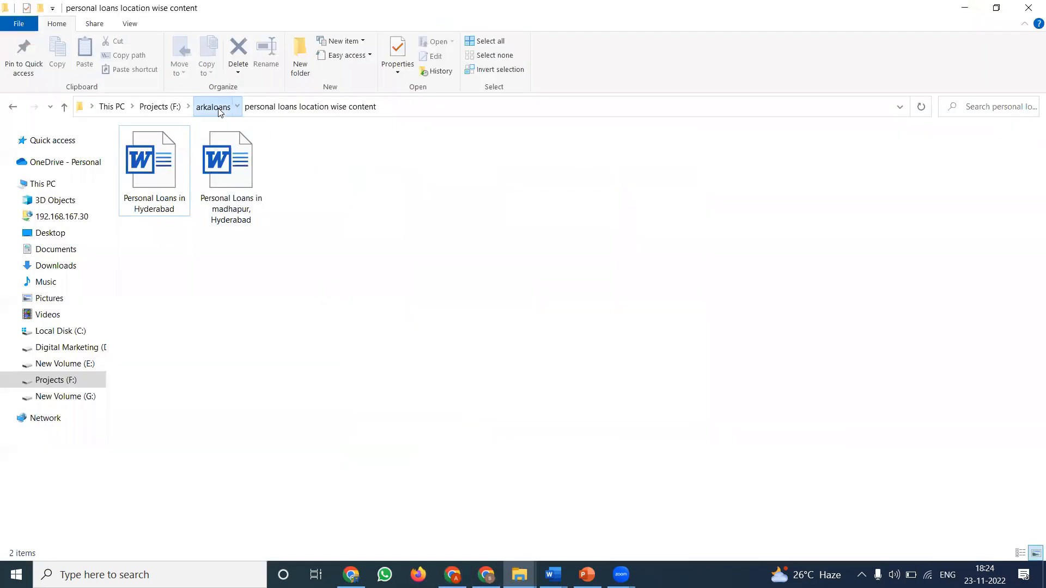
click(216, 107)
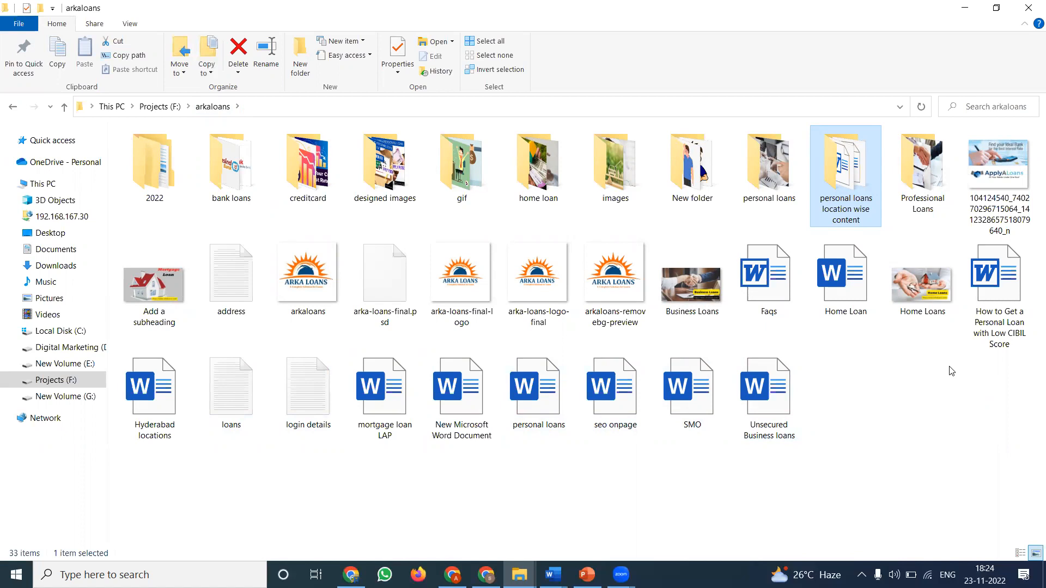
double_click(228, 383)
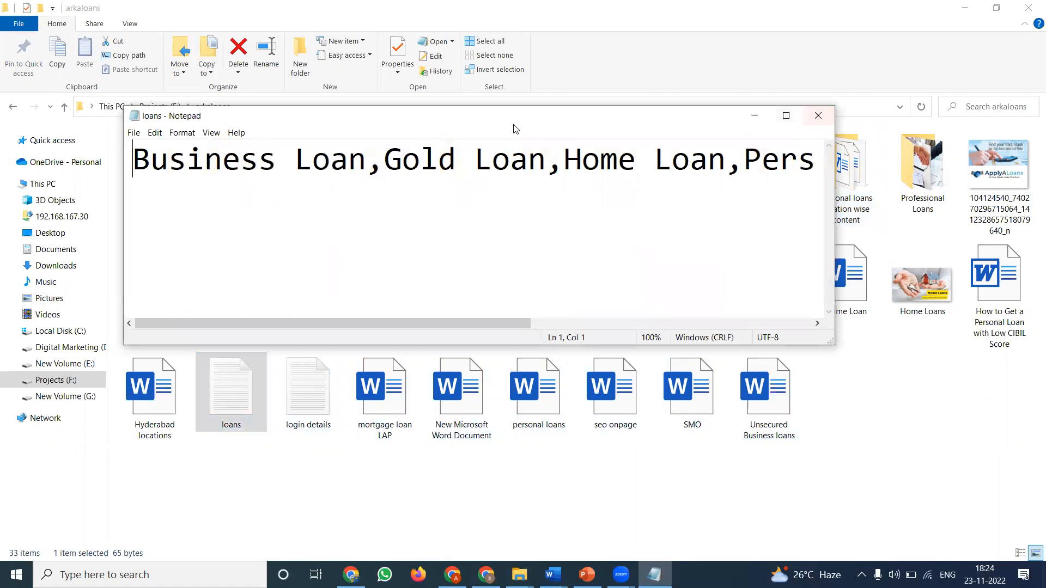
click(786, 115)
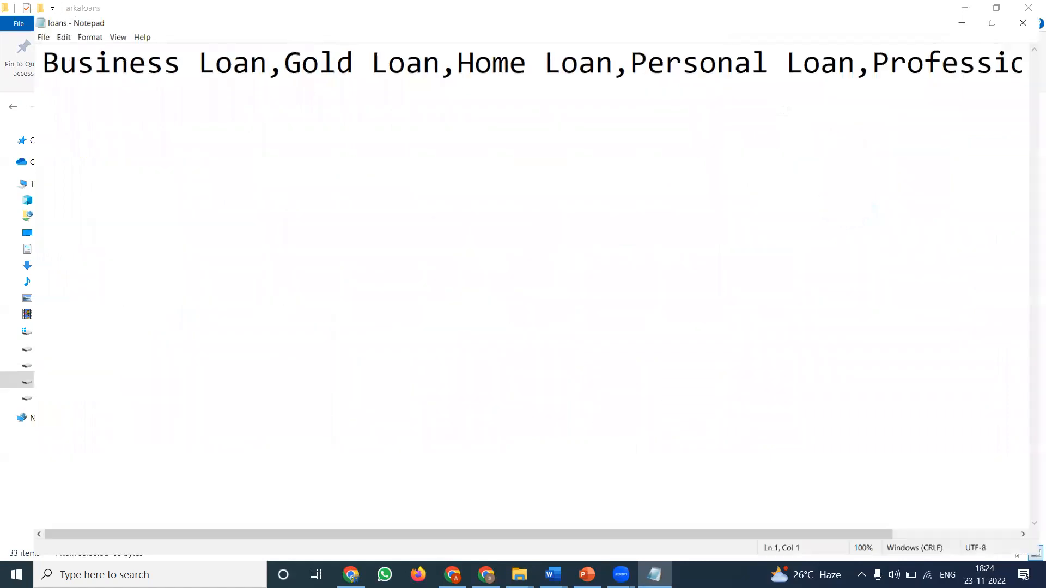
double_click(618, 51)
click(618, 51)
key(ctrl+a)
key(ctrl+c)
- Add the tags Business Loan, Gold Loan, Home Loan, Personal Loan and Professional Loan to the Tumblr link post from the copied list
key(alt+Tab)
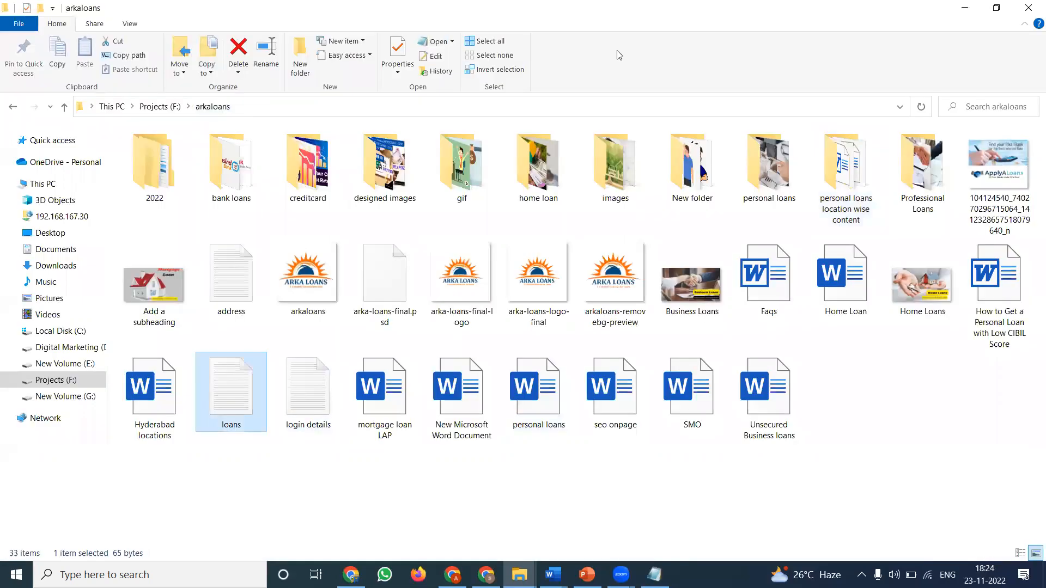
key(alt+Tab)
key(alt+Tab)
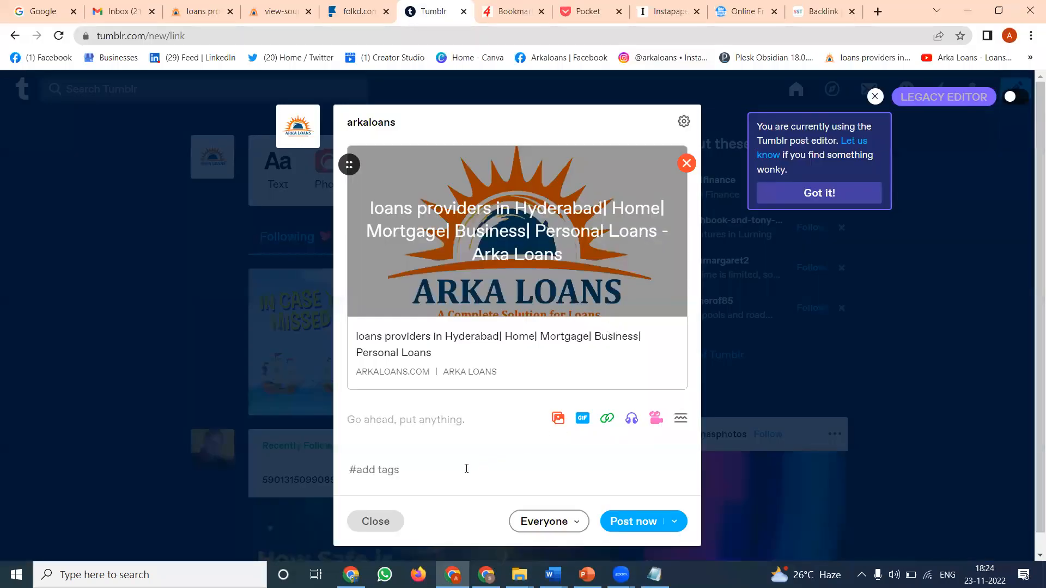
click(462, 472)
text(Hyderabad Loan,Home Loan,Personal Loan)
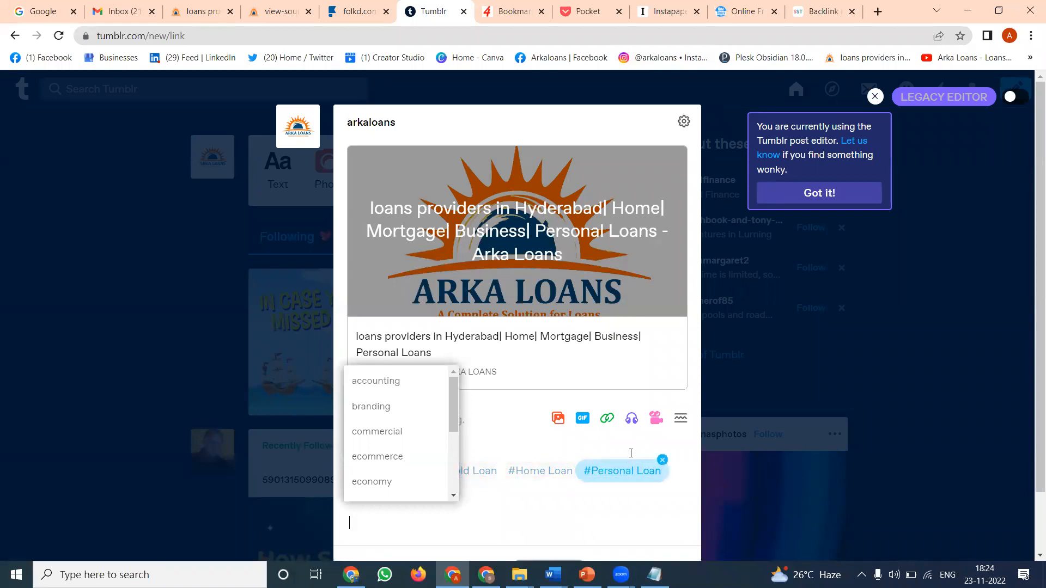
- Write the post description "Business Loan,Gold Loan,Home Loan,Personal Loan,Professional Loan Services Providers in hyderabad", reusing the copied loan list
click(632, 453)
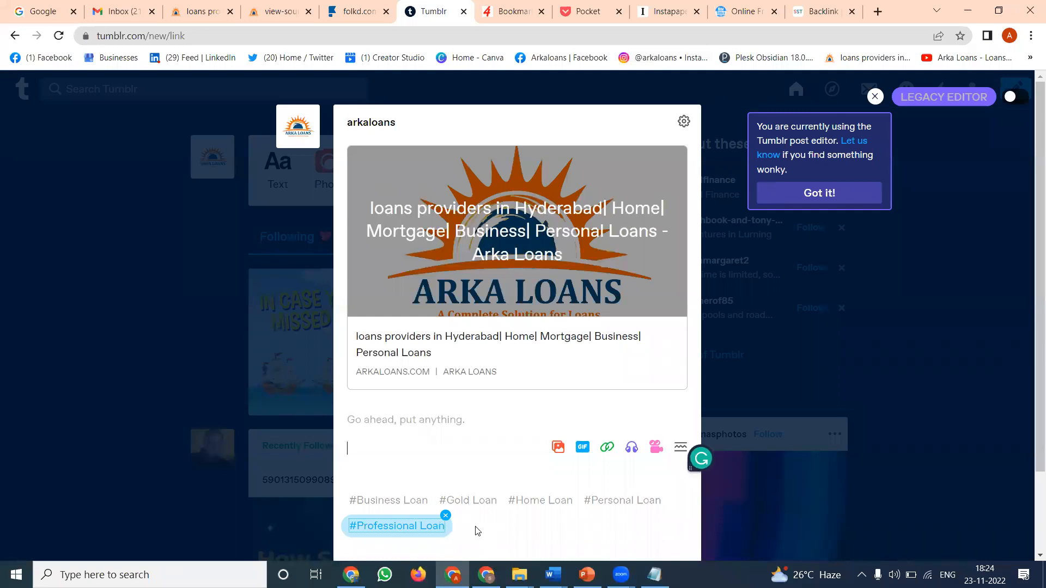
scroll(562, 446, down, 2)
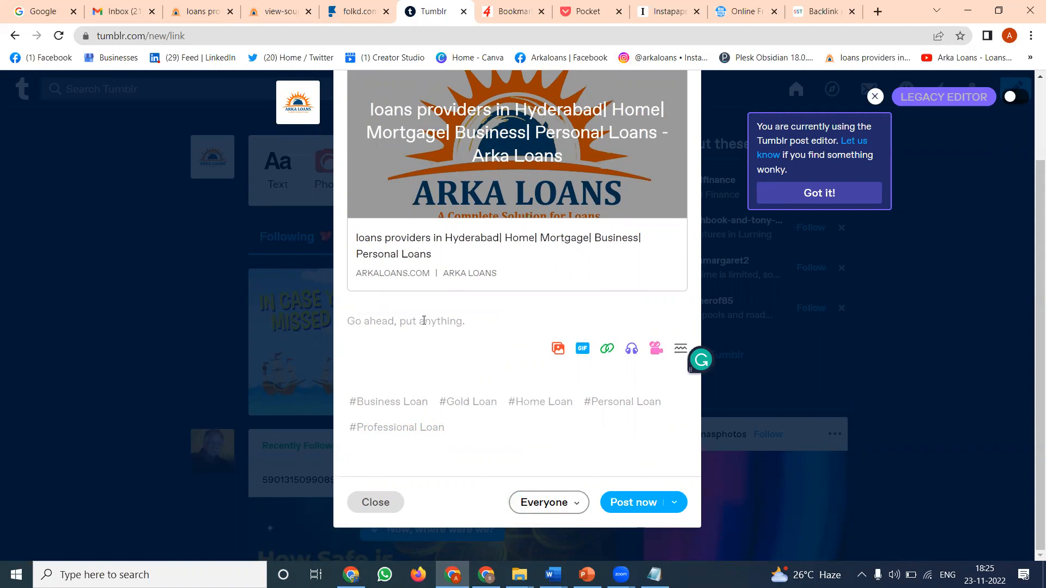
key(alt+Tab)
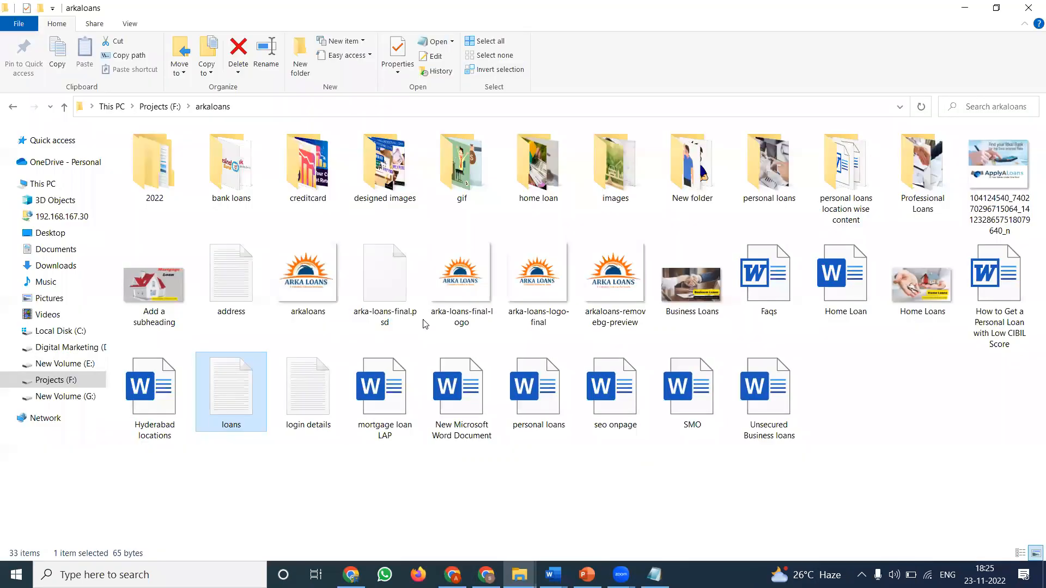
key(alt+Tab)
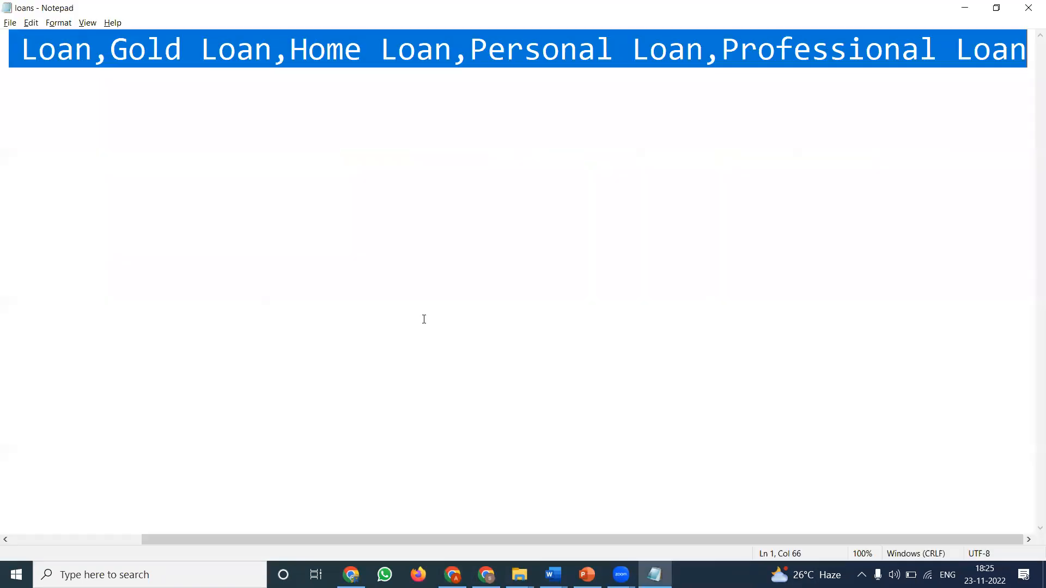
key(alt+Tab)
key(ctrl+v)
text(Services )
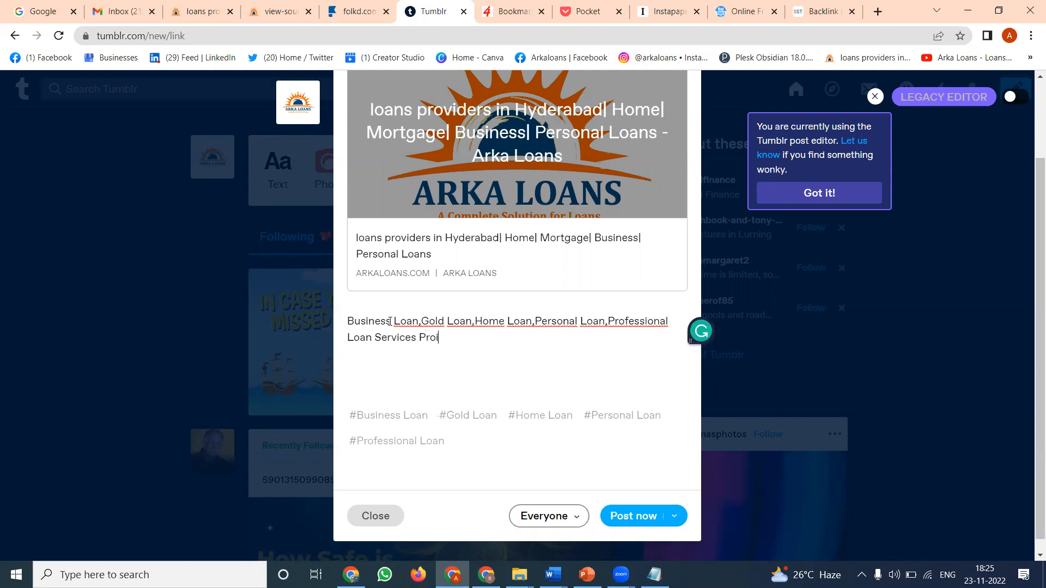
text(Providers in hyderabad)
- Select the whole post description and copy the website address from the open Arka Loans page
key(ctrl+a)
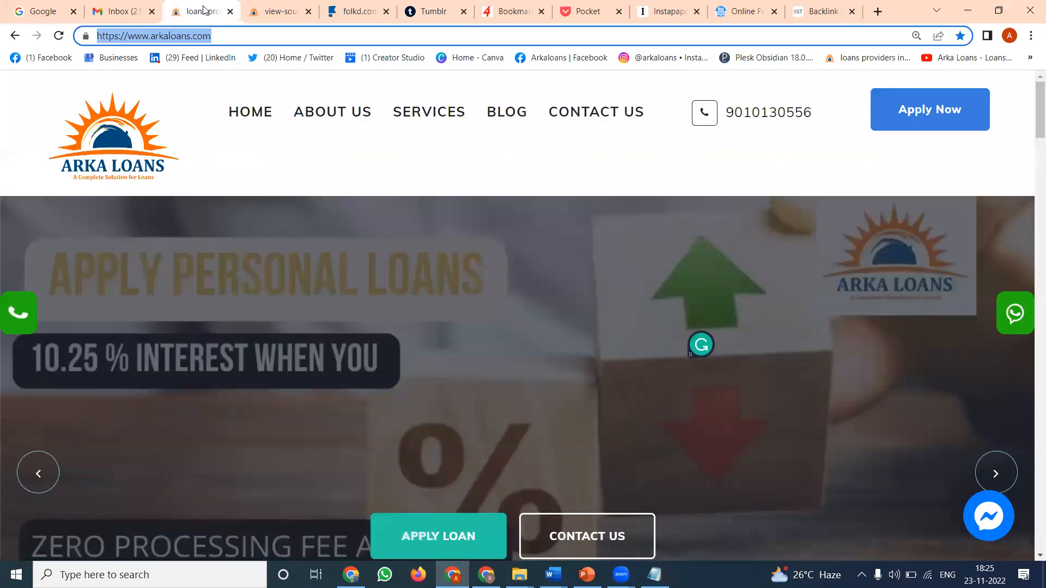
click(201, 11)
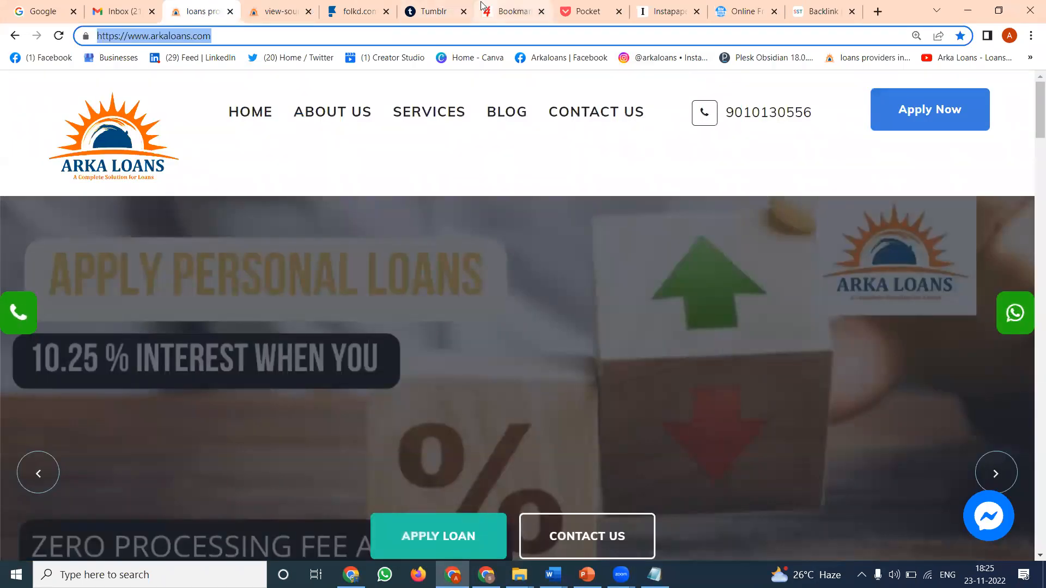
click(438, 9)
click(421, 298)
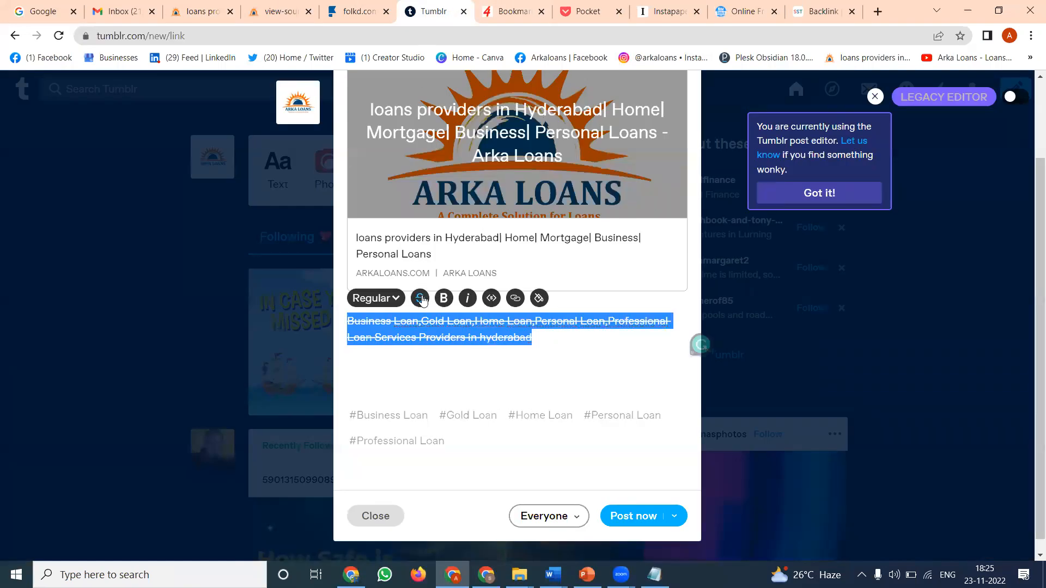
click(490, 299)
click(420, 300)
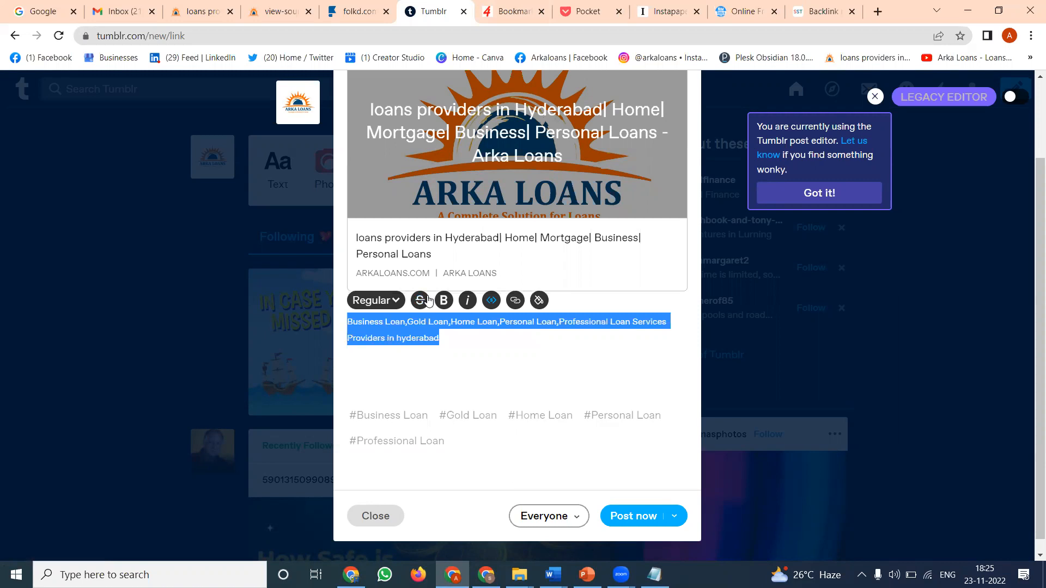
click(490, 300)
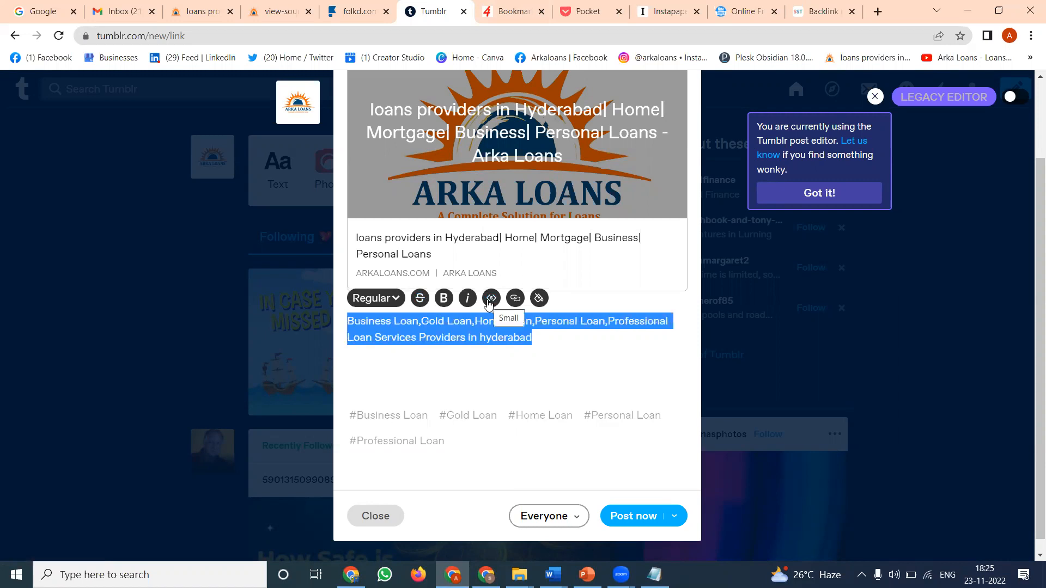
- Link the selected description to the copied Arka Loans address and publish the post immediately
click(516, 299)
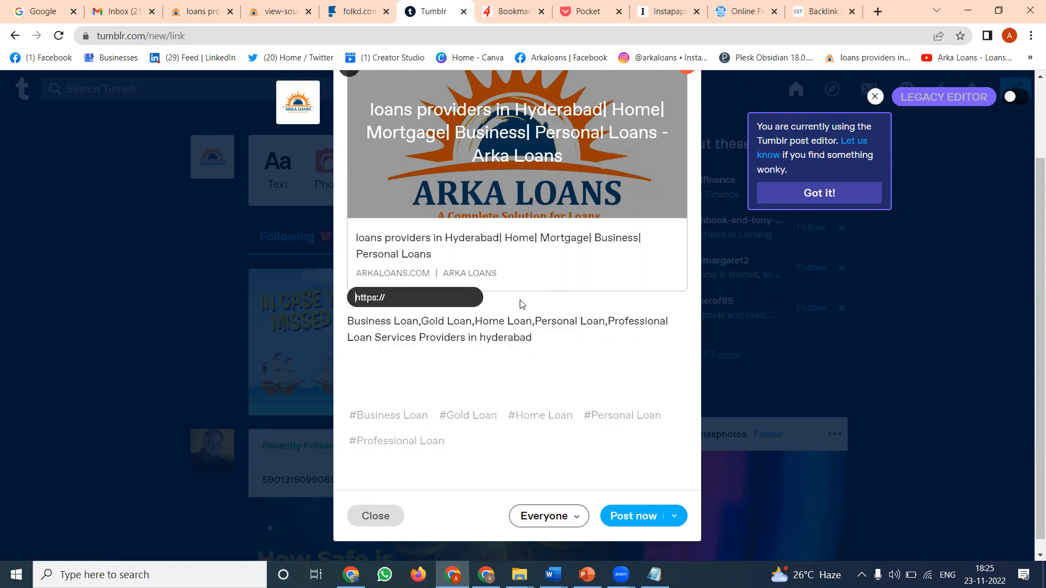
text(https://www.arkaloans.com/)
click(466, 297)
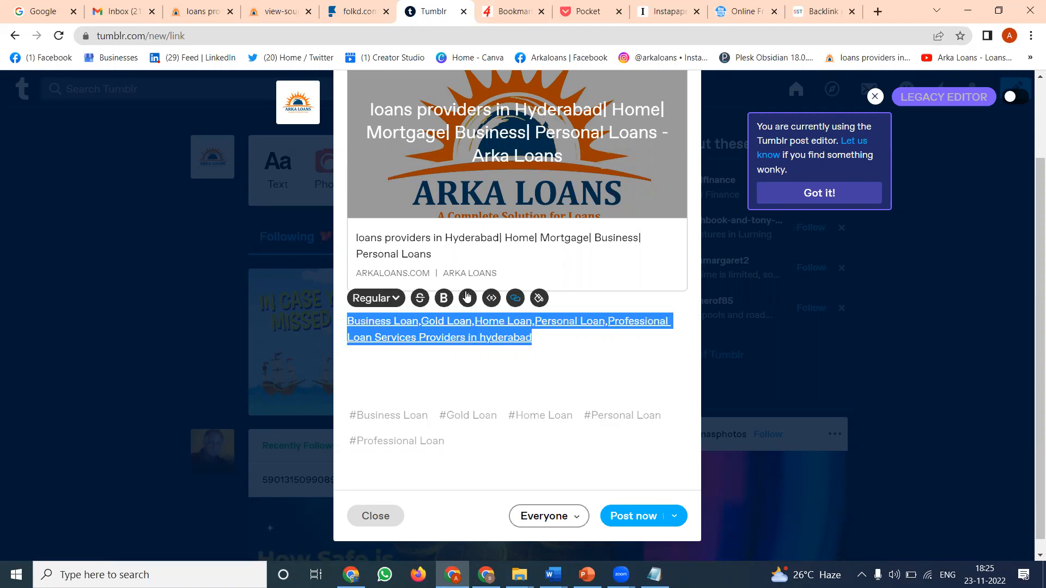
click(629, 521)
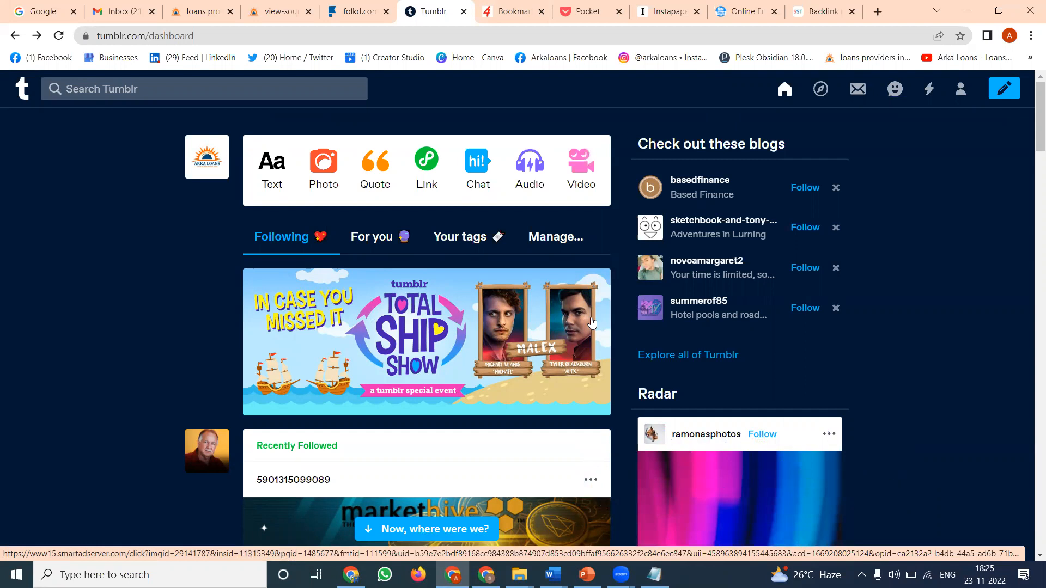
- Look through the dashboard's Following and For you feeds, reloading the page to check for the new post
scroll(494, 252, down, 15)
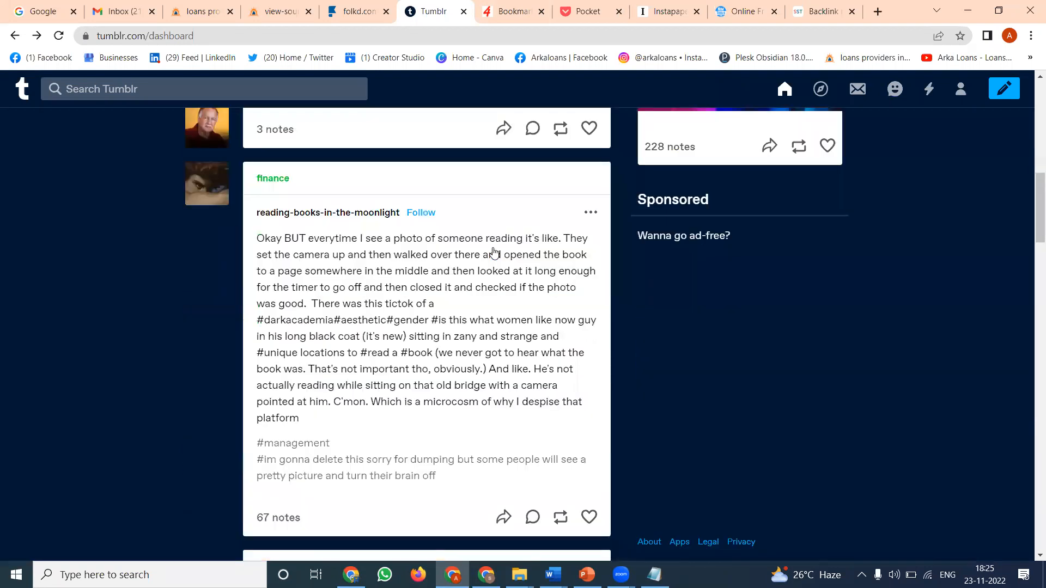
scroll(494, 251, up, 5)
scroll(494, 252, up, 9)
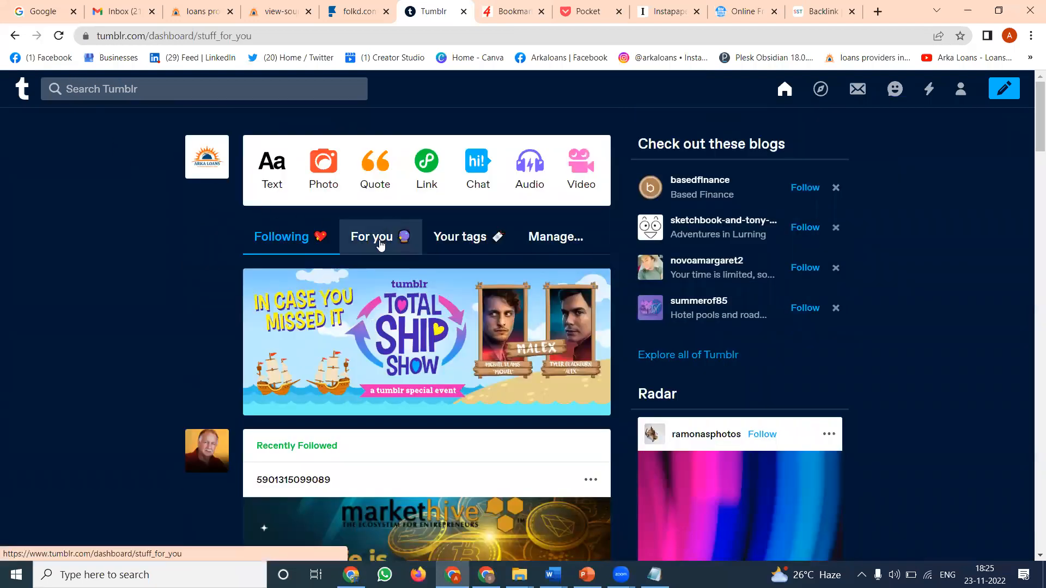
click(380, 243)
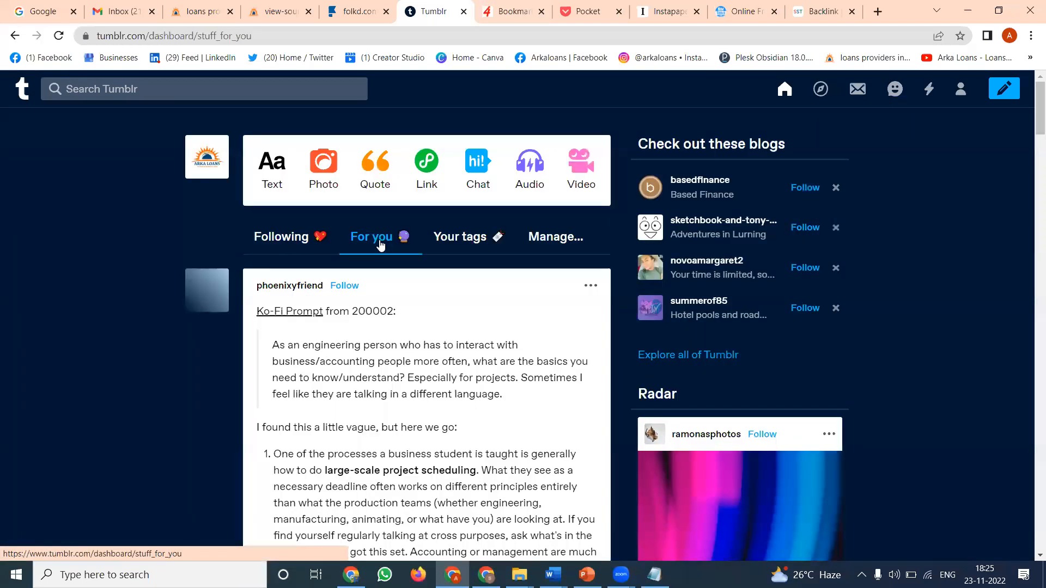
scroll(369, 308, down, 3)
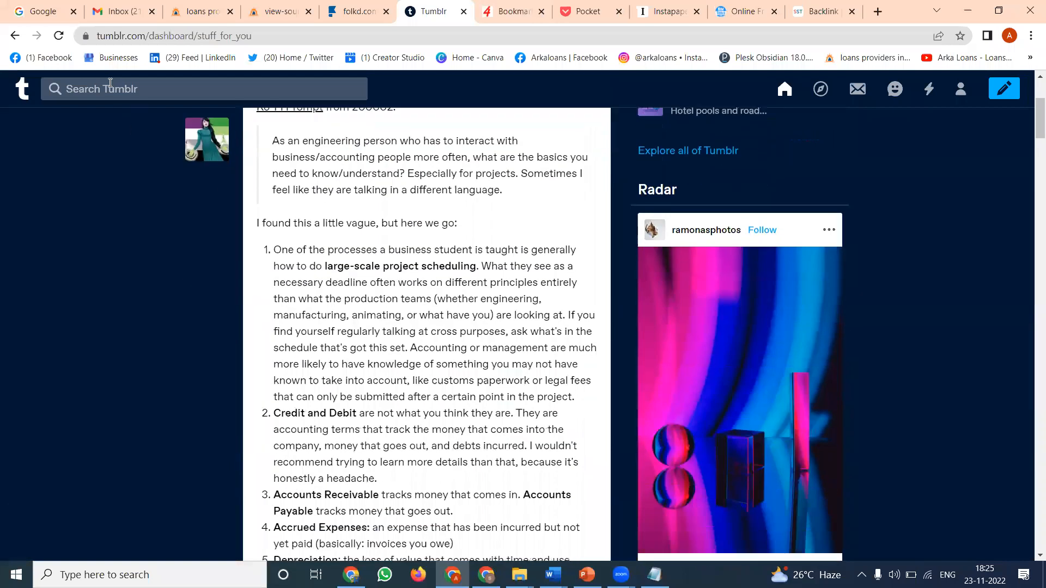
click(59, 36)
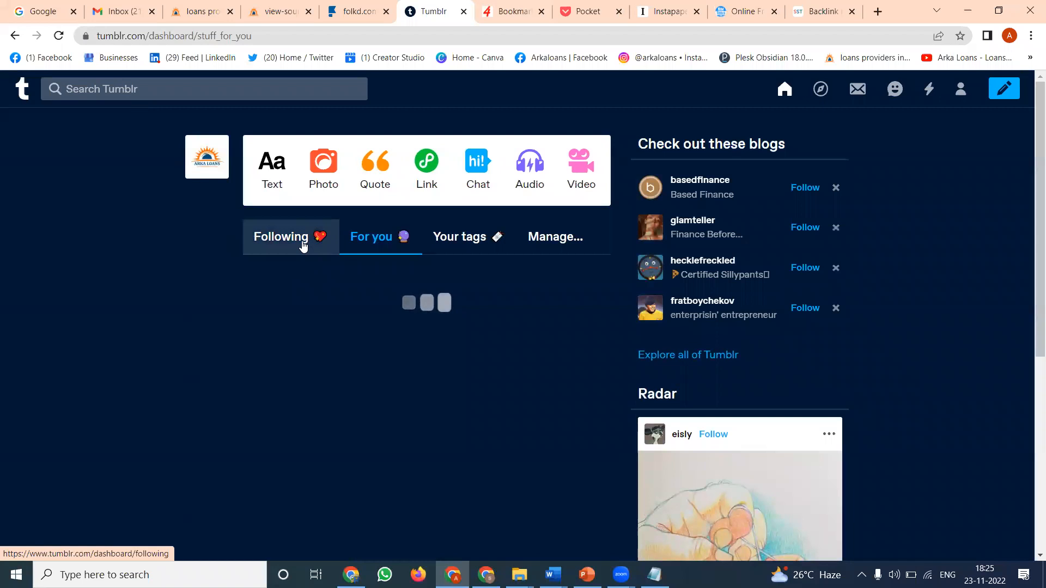
click(304, 246)
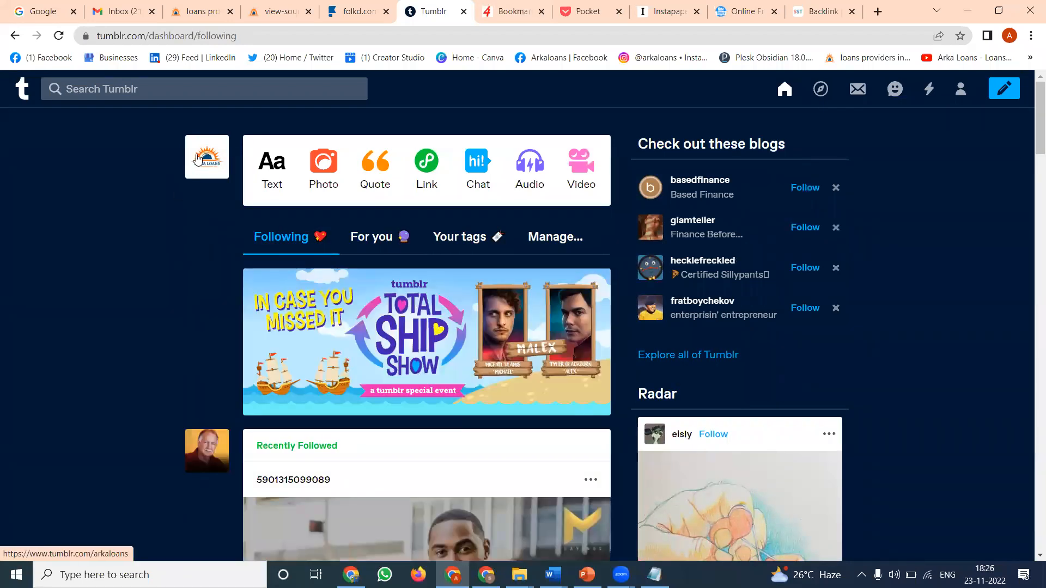
- View the published post on the arkaloans blog and test its preview card and description links, closing each opened page
click(197, 156)
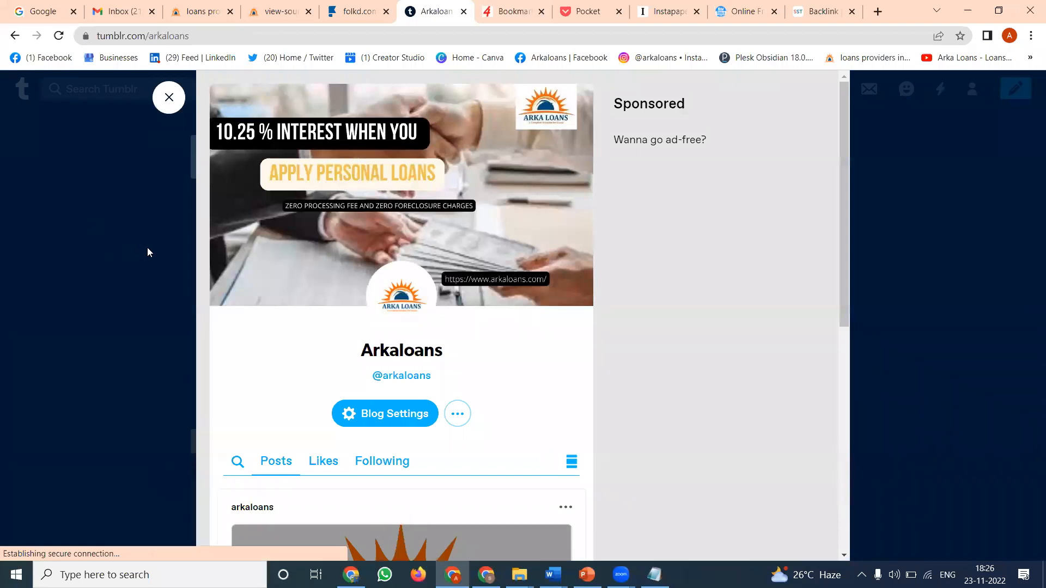
scroll(327, 272, down, 7)
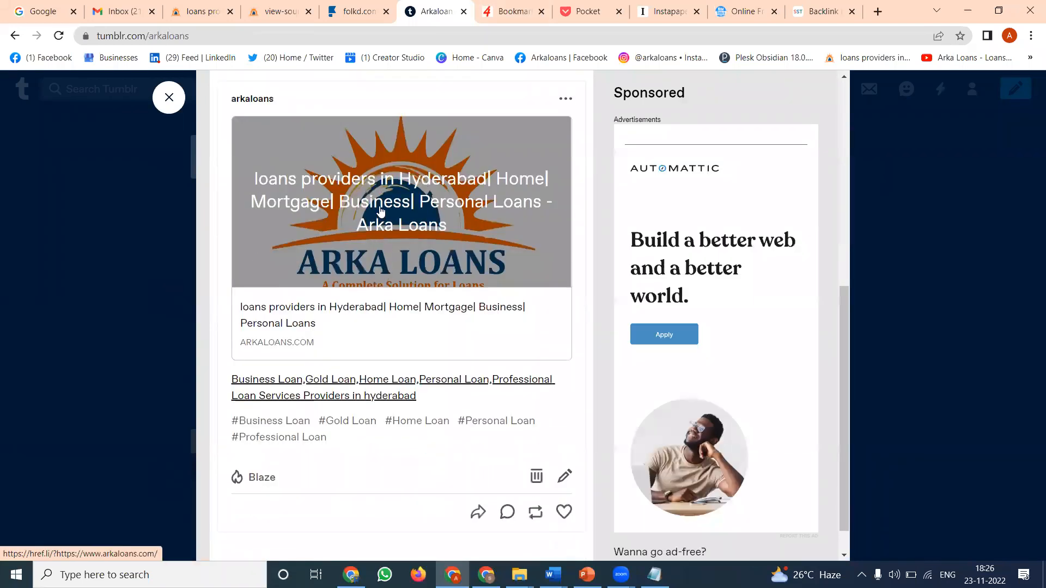
click(381, 211)
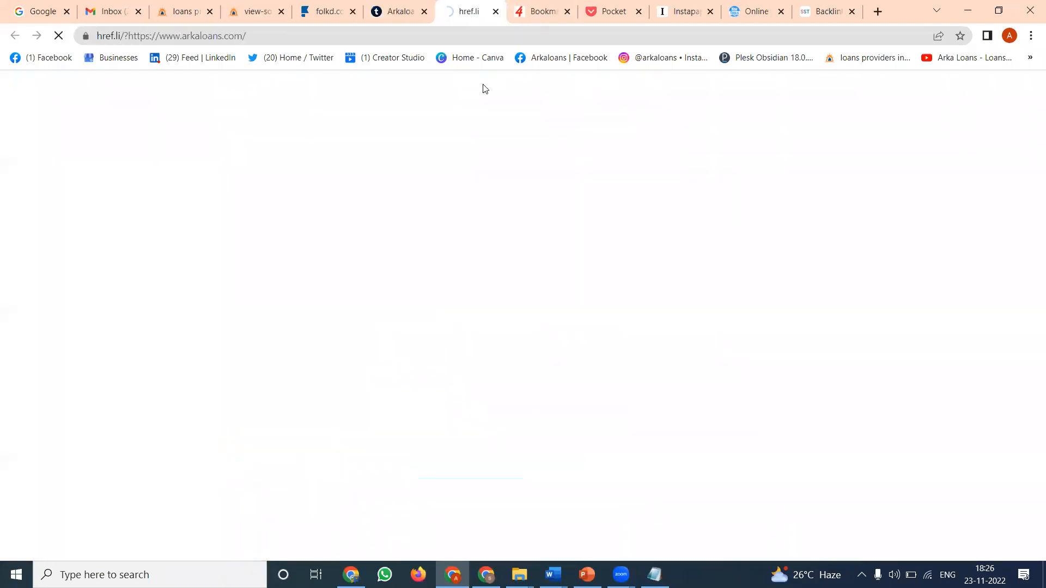
click(495, 12)
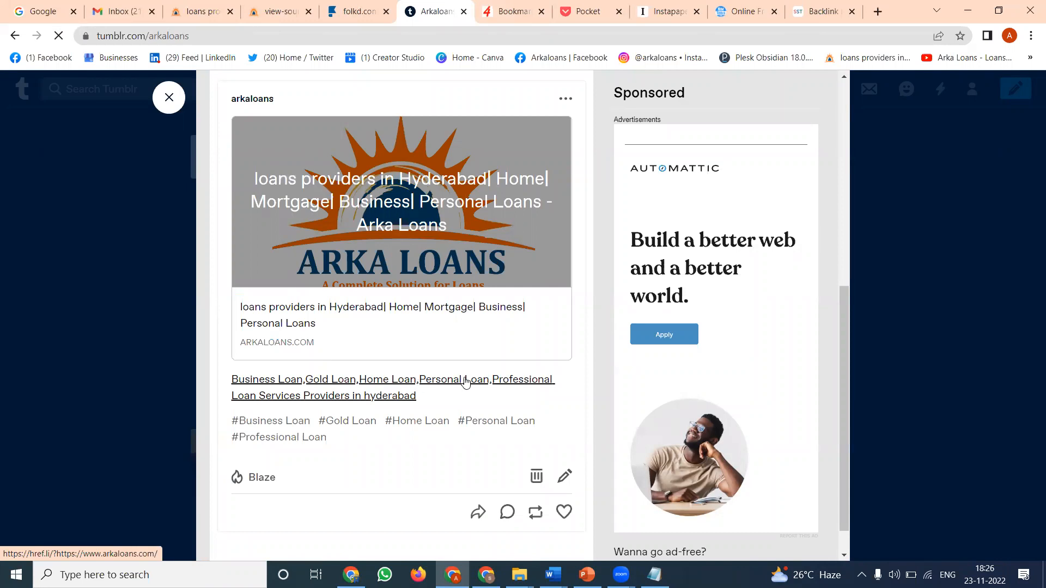
click(362, 398)
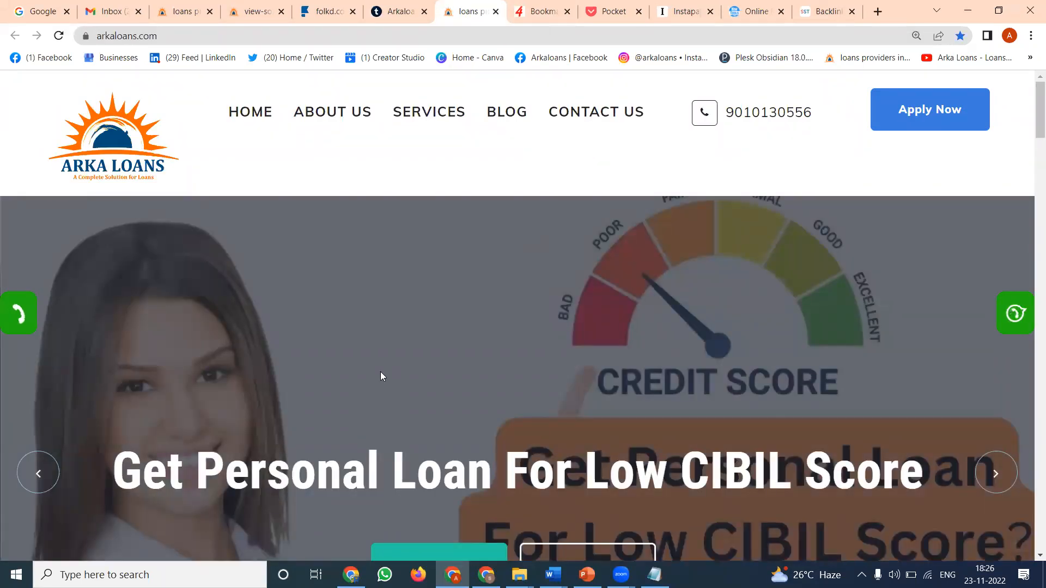
key(ctrl+w)
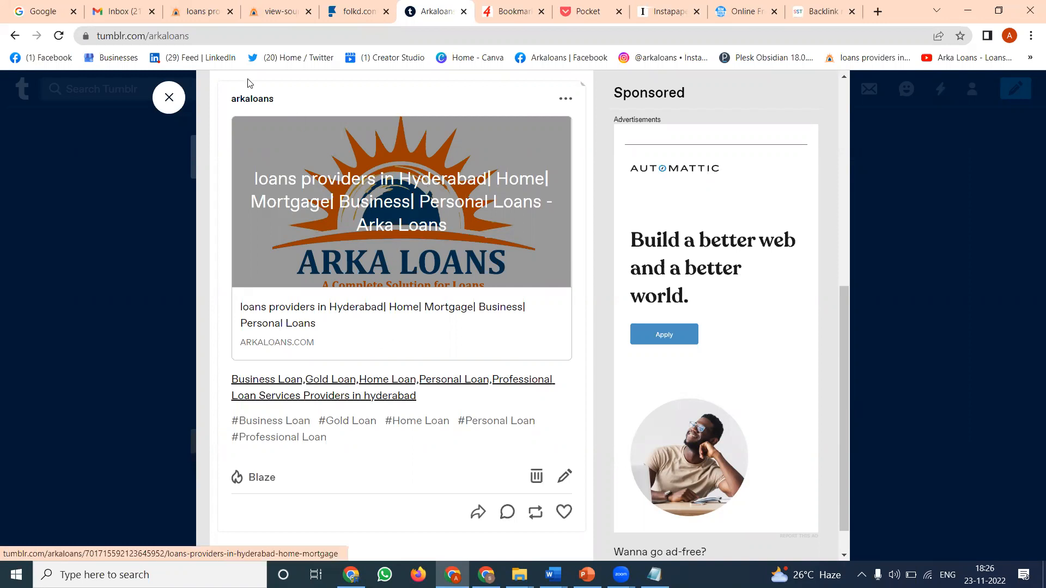
click(192, 13)
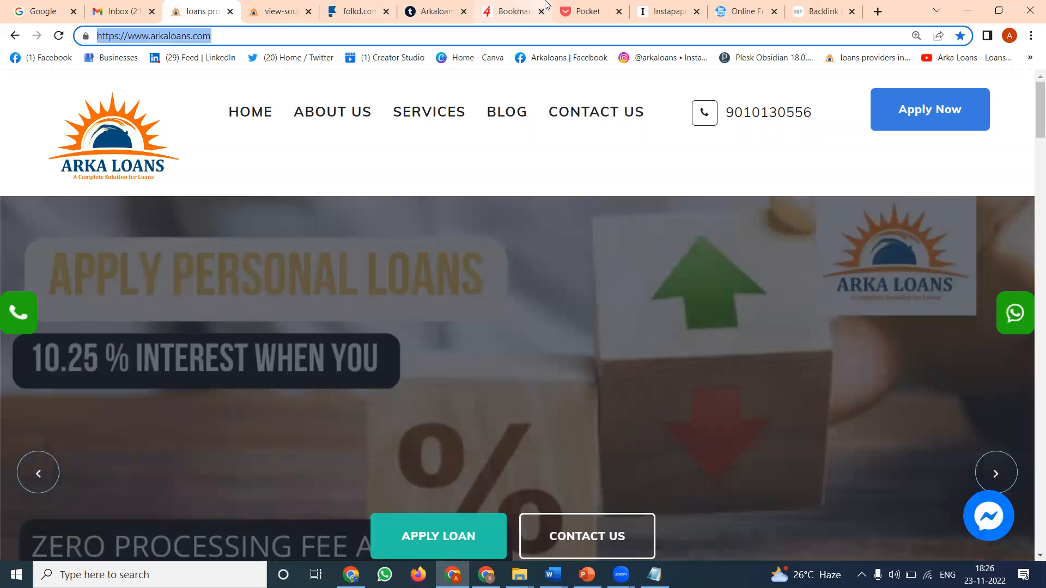
click(508, 4)
click(467, 180)
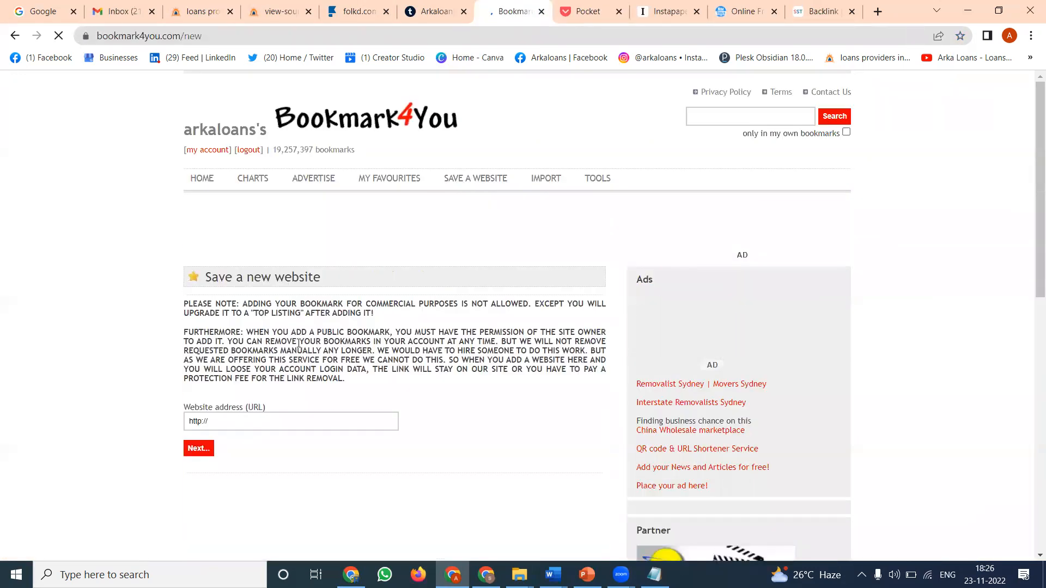
click(280, 464)
text(https://www.arkaloans.com/)
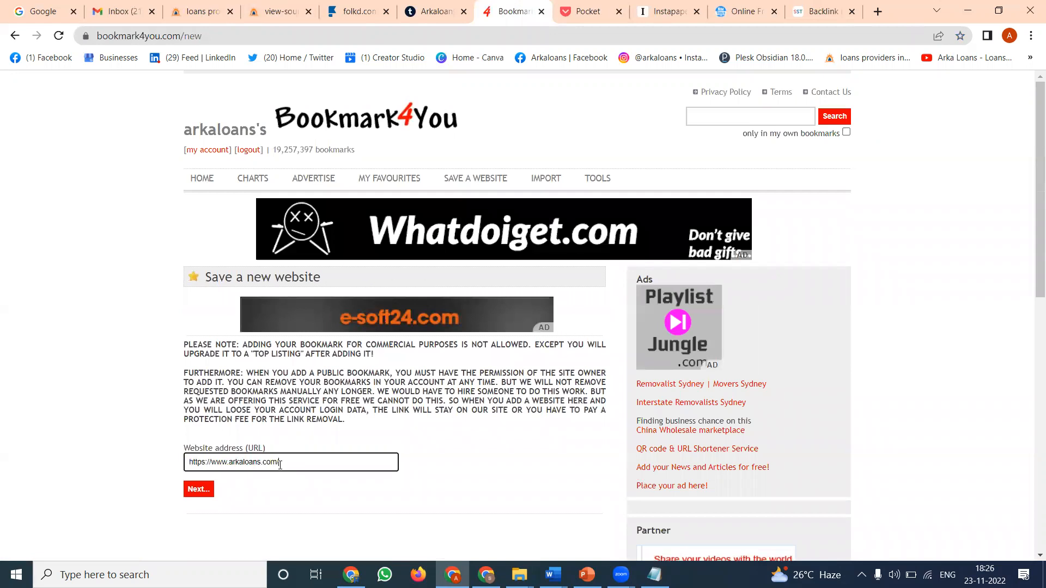
- Continue to the Bookmark4You details, keep the suggested title, description and tags, enter the displayed security code and submit the public bookmark
scroll(157, 409, down, 2)
click(200, 354)
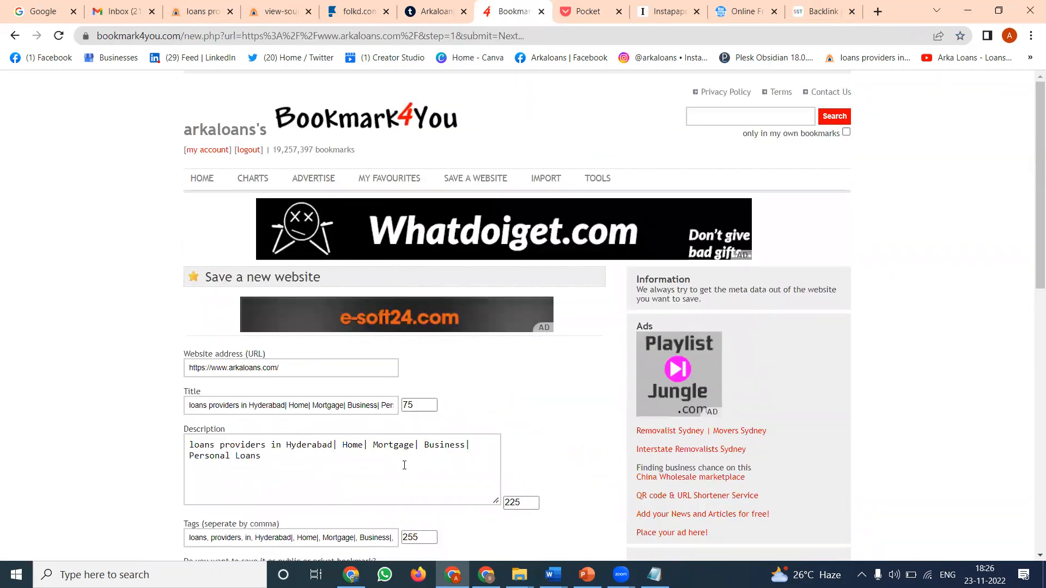
scroll(404, 465, down, 3)
click(301, 405)
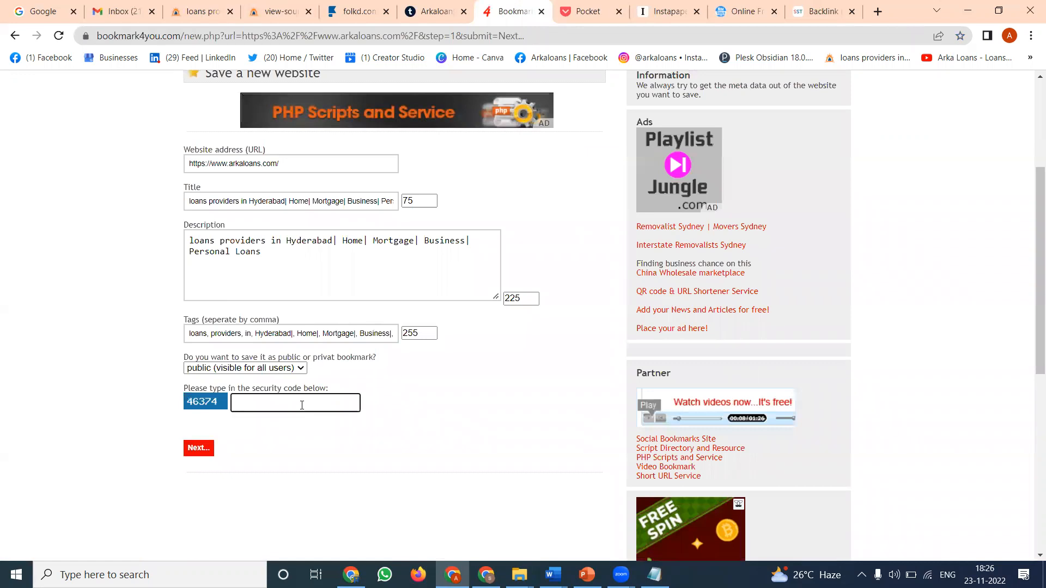
text(46374)
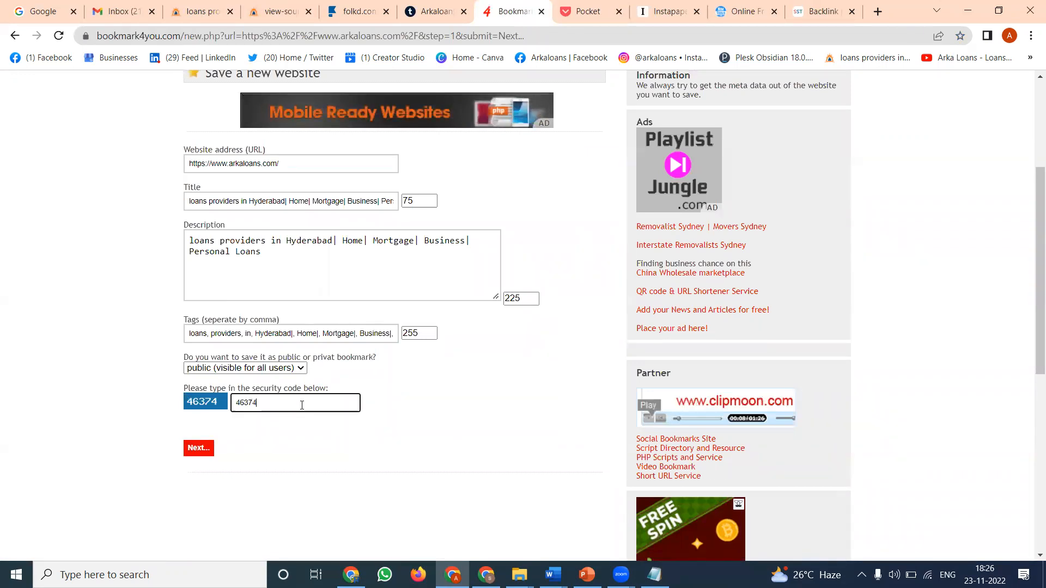
click(186, 451)
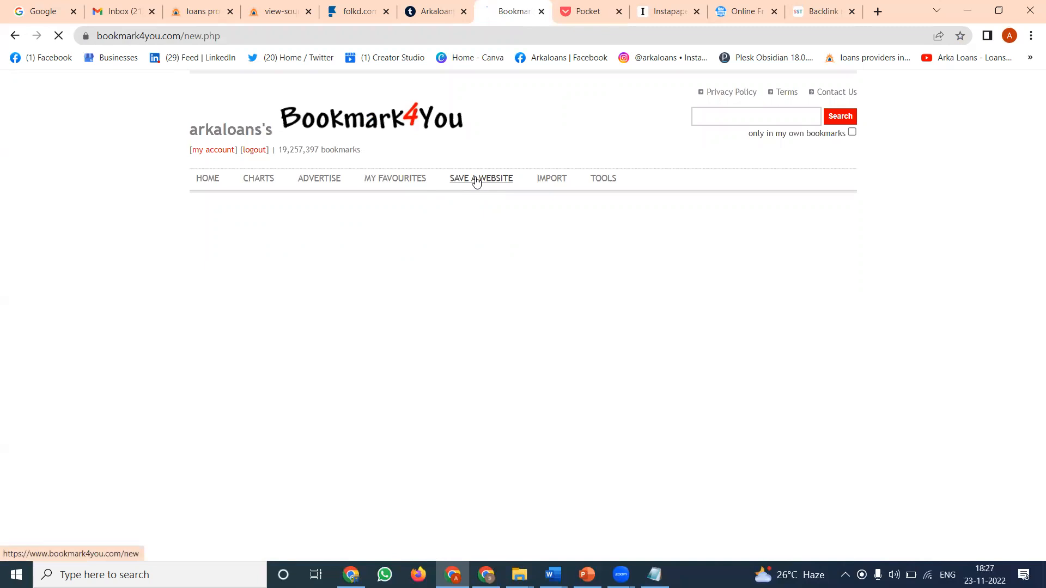
- Try to save the copied Arka Loans address as a new website once more
click(268, 466)
text(https://www.arkaloans.com/)
click(198, 488)
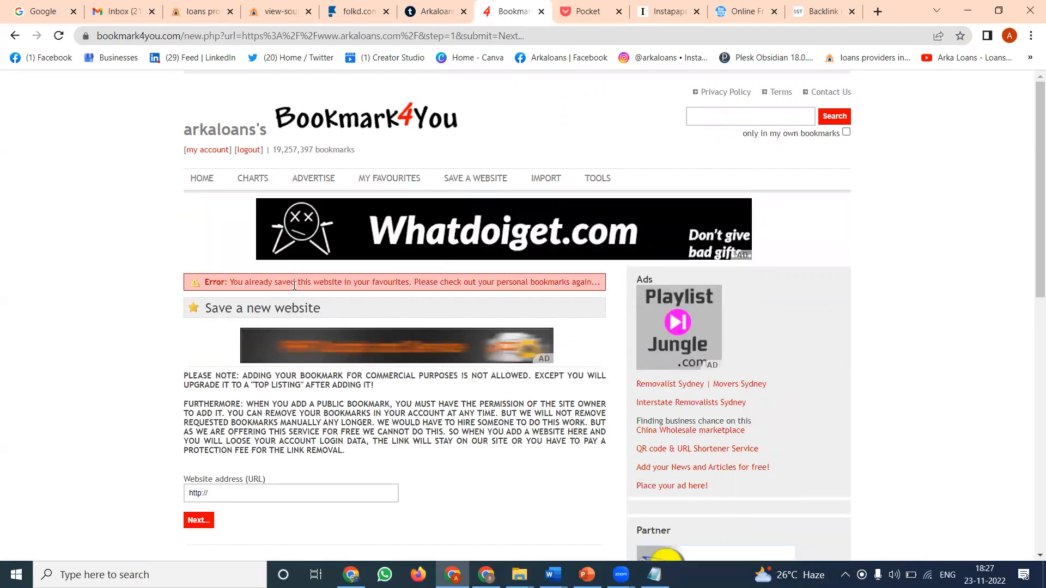
- Delete the loans providers in Hyderabad bookmark from the account's favourites and confirm the deletion
click(393, 178)
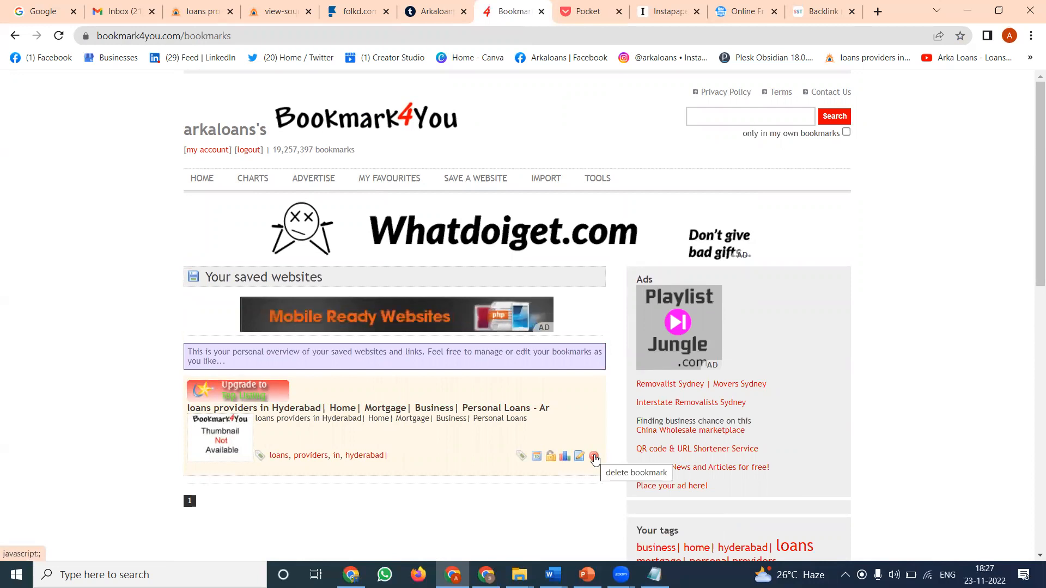
click(595, 457)
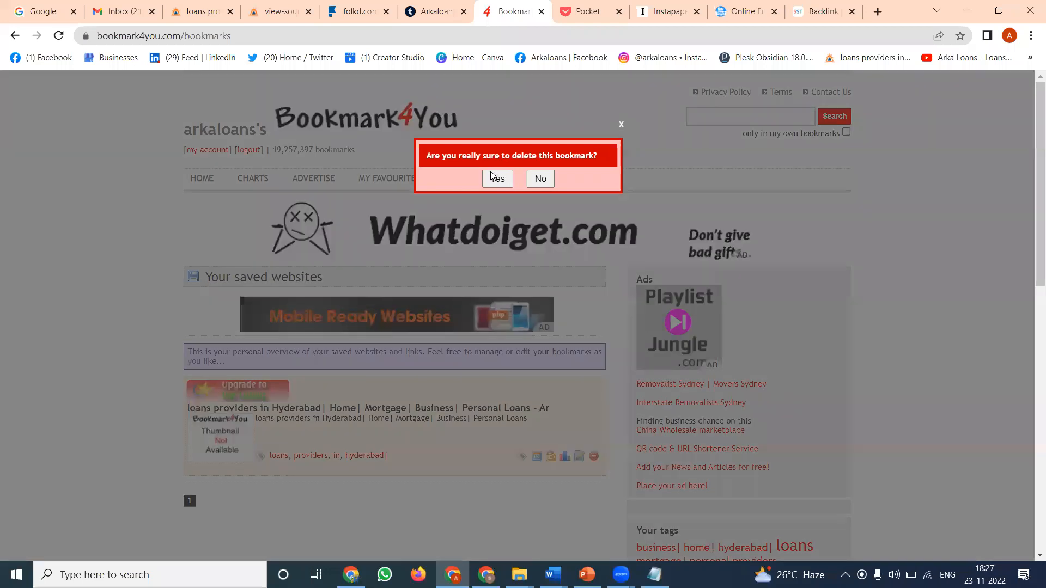
click(491, 174)
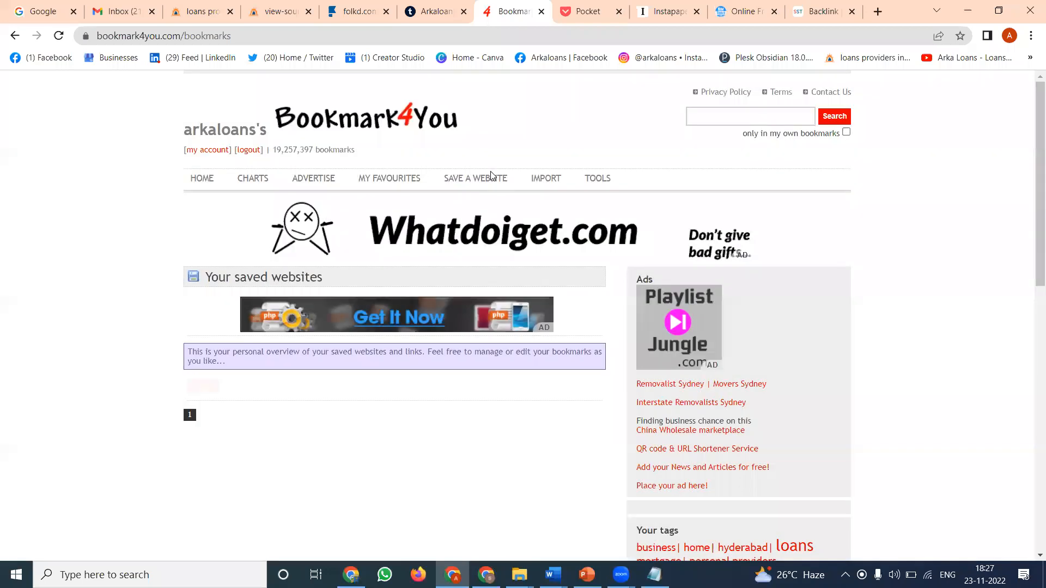
click(460, 178)
click(320, 359)
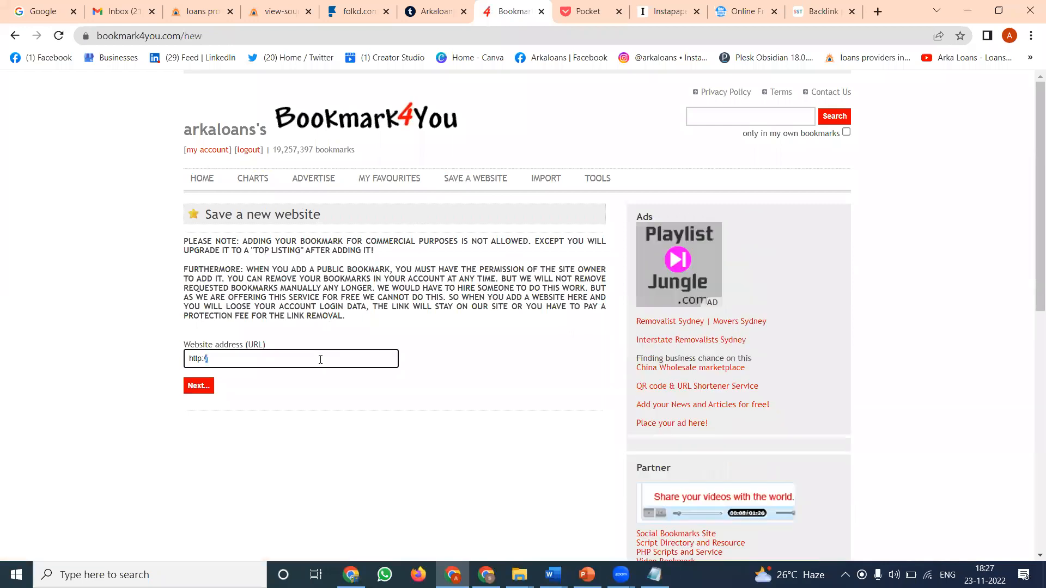
key(ctrl+a)
text(https://www.arkaloans.com/)
click(192, 497)
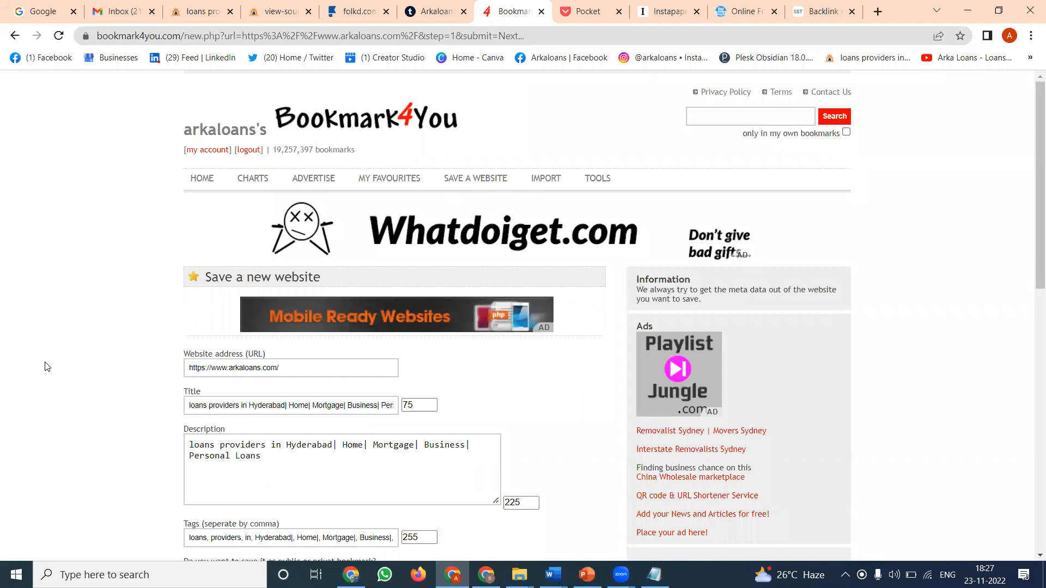
- Enter the displayed security code and submit the public Arka Loans bookmark with its suggested title, description and tags
scroll(47, 367, down, 3)
scroll(47, 367, down, 1)
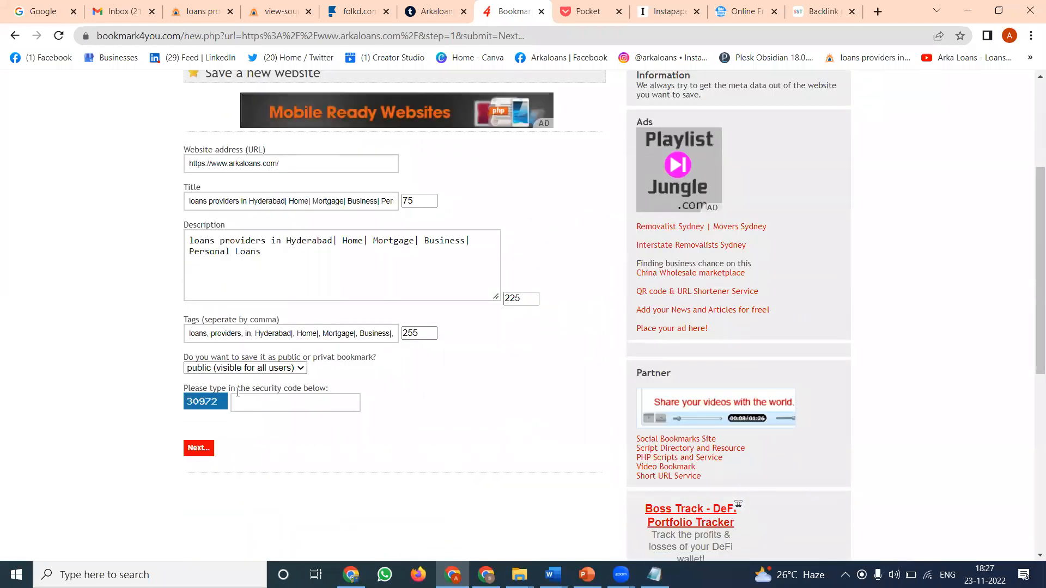
click(260, 403)
text(30)
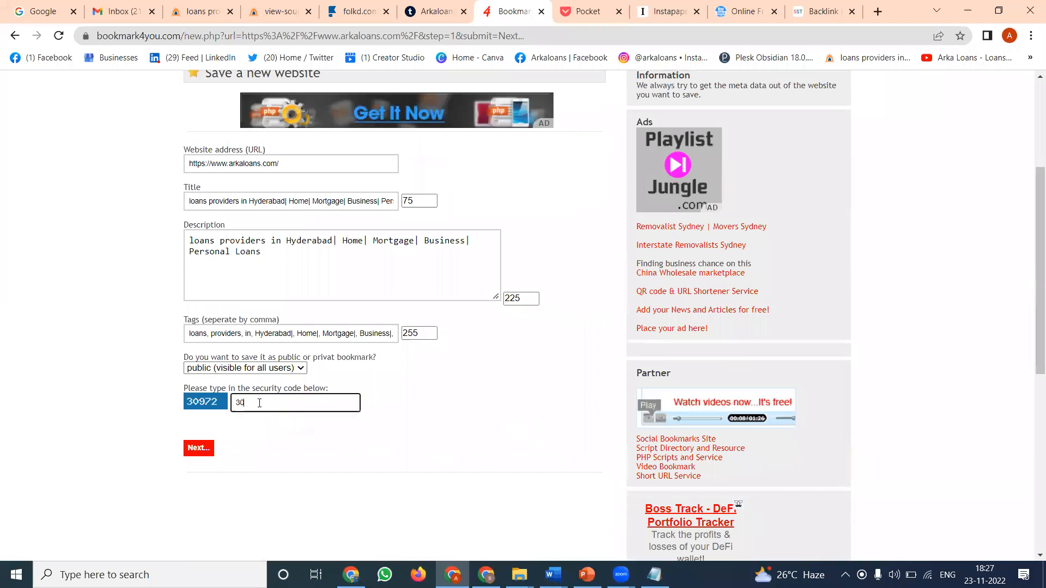
text(972)
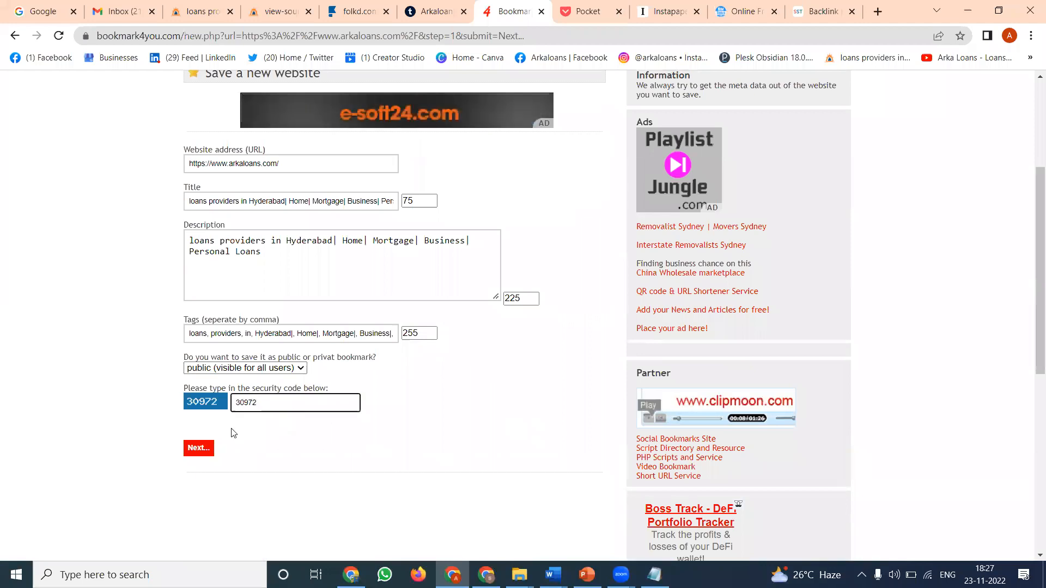
click(211, 449)
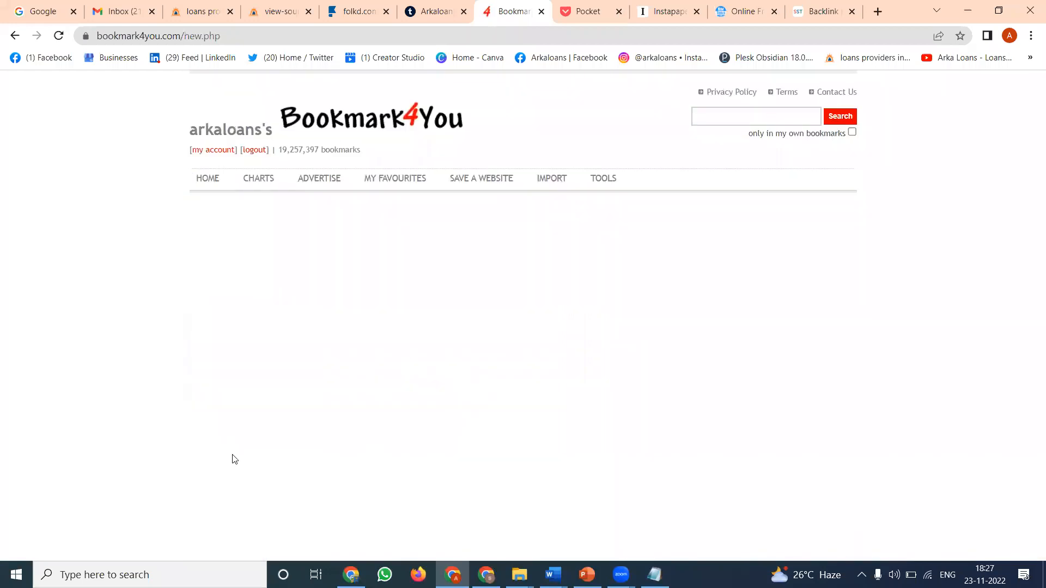
- View the saved bookmark in the account's favourites and test its link, closing the opened website
click(385, 178)
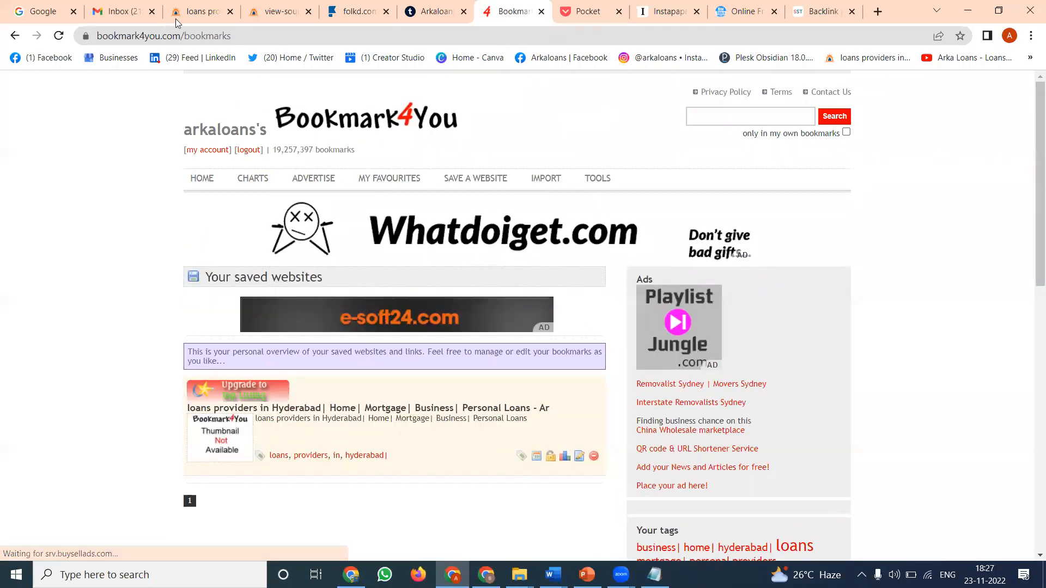
click(308, 410)
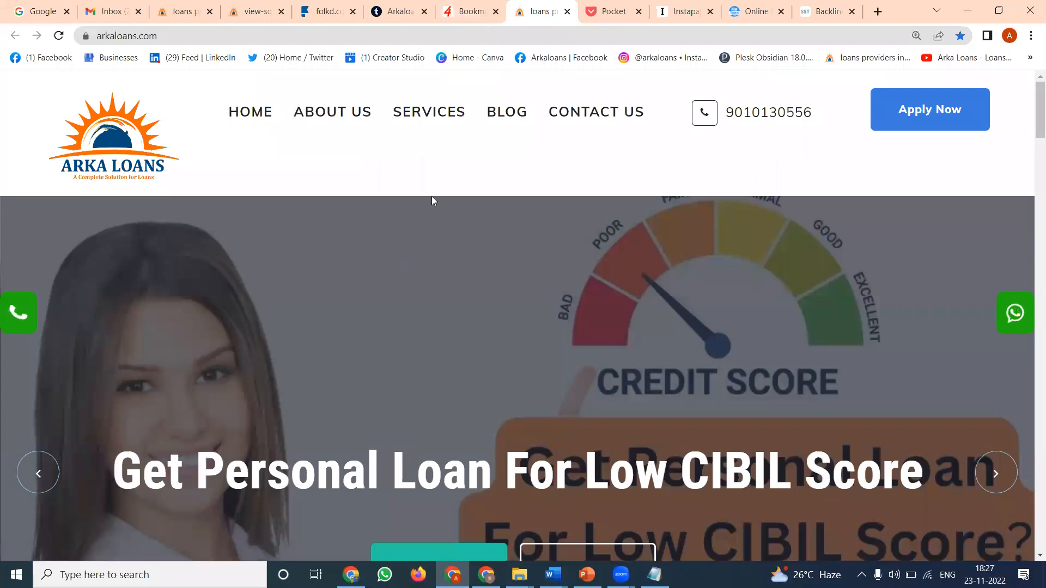
click(567, 11)
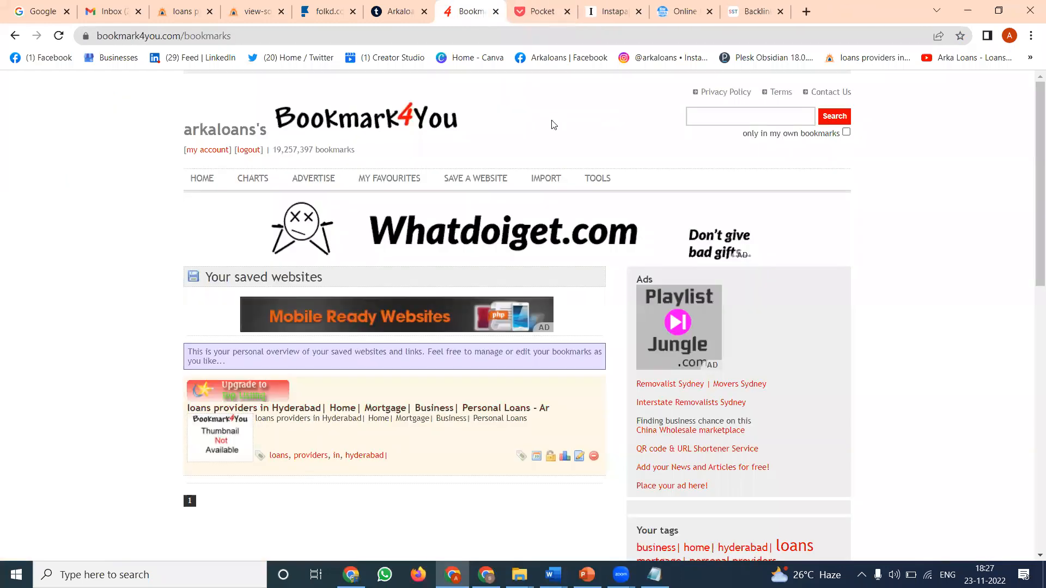
- Copy the Arka Loans homepage address and add it to the saves in Pocket
click(188, 11)
click(197, 37)
key(ctrl+c)
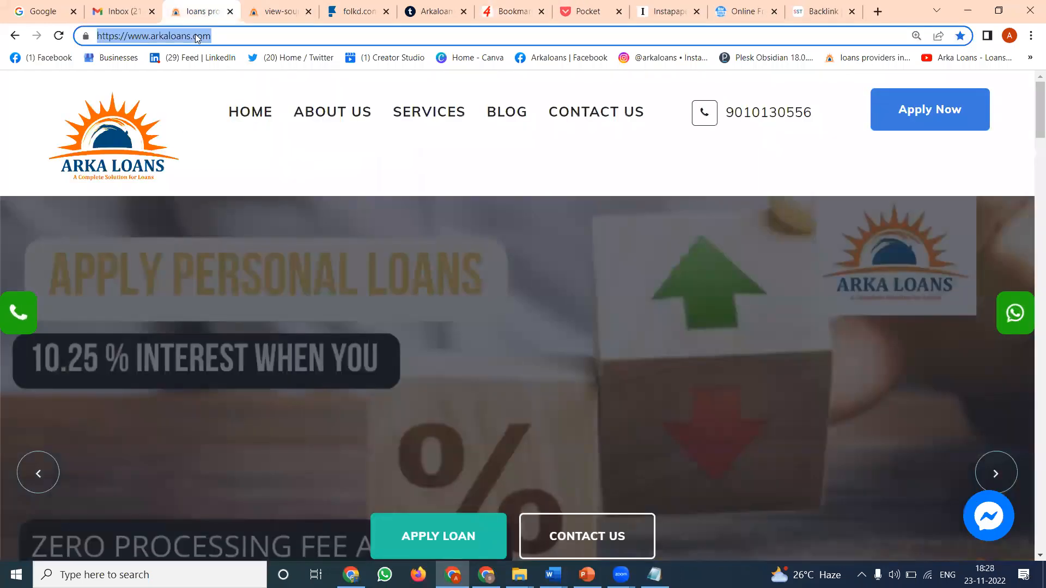
click(583, 11)
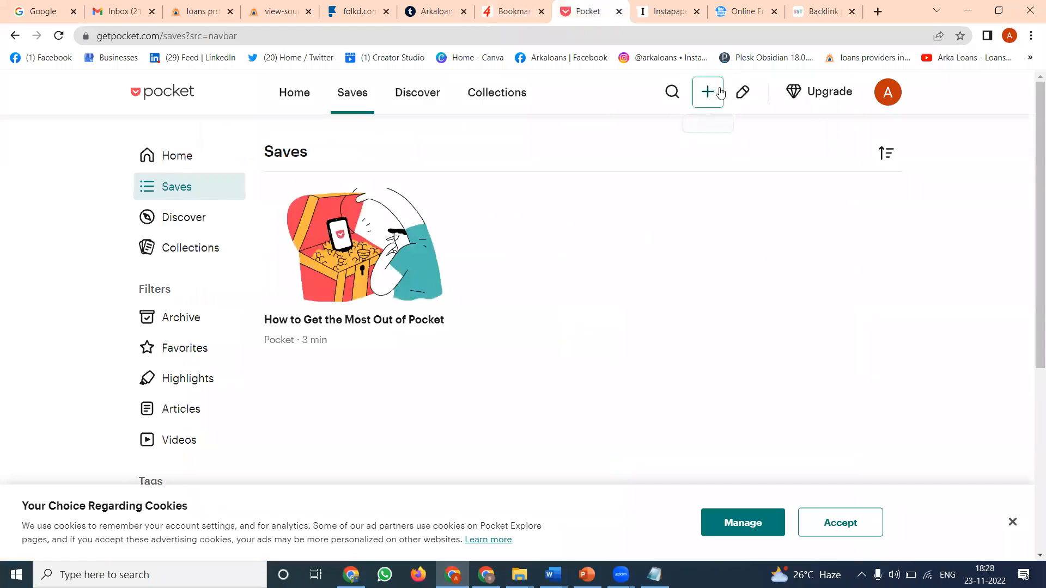
click(720, 92)
key(ctrl+v)
click(838, 96)
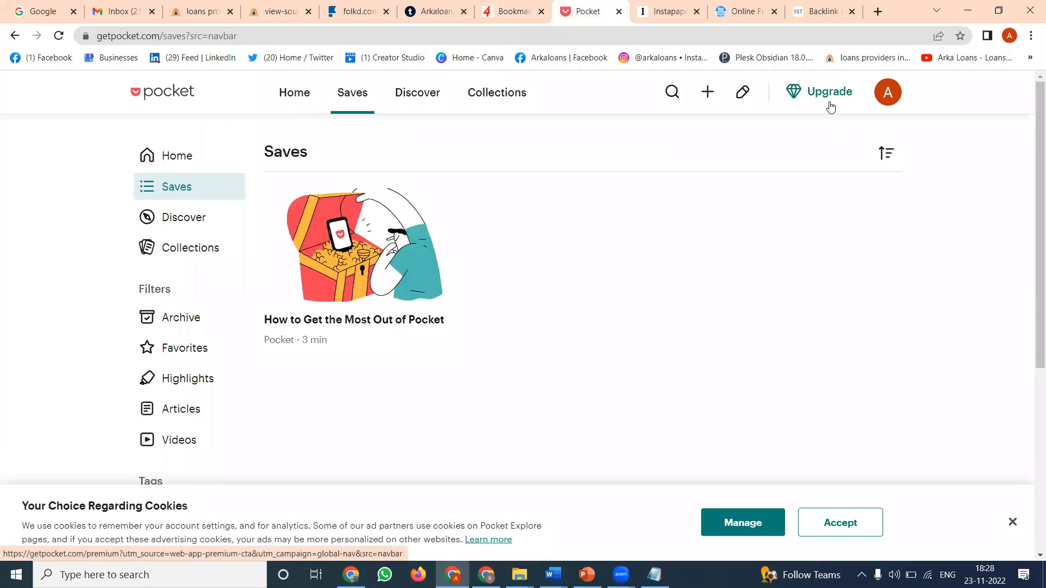
- Reload the Pocket saves and test the original link of the arkaloans.com item, closing the opened page
click(60, 37)
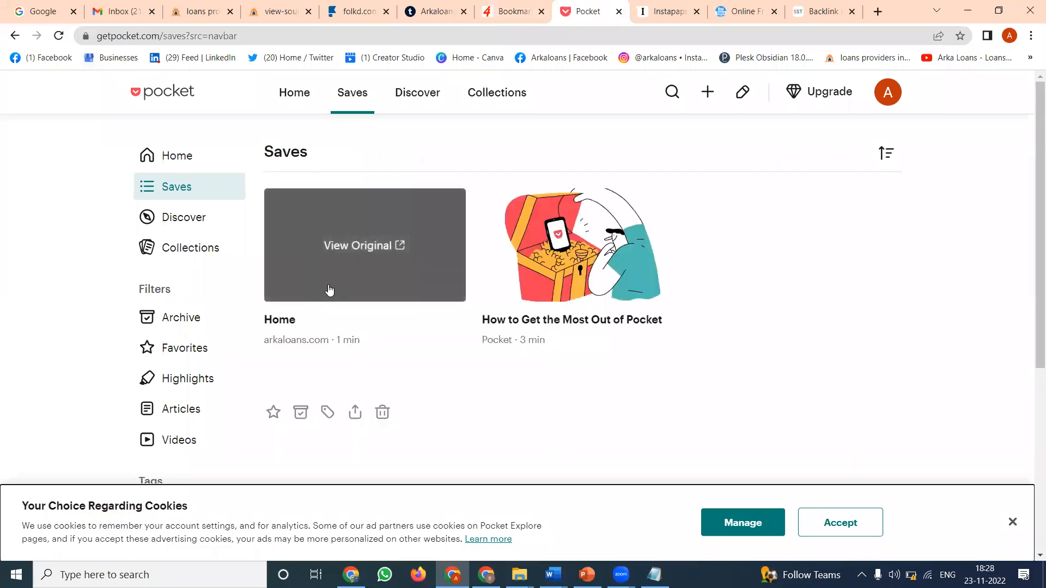
click(346, 249)
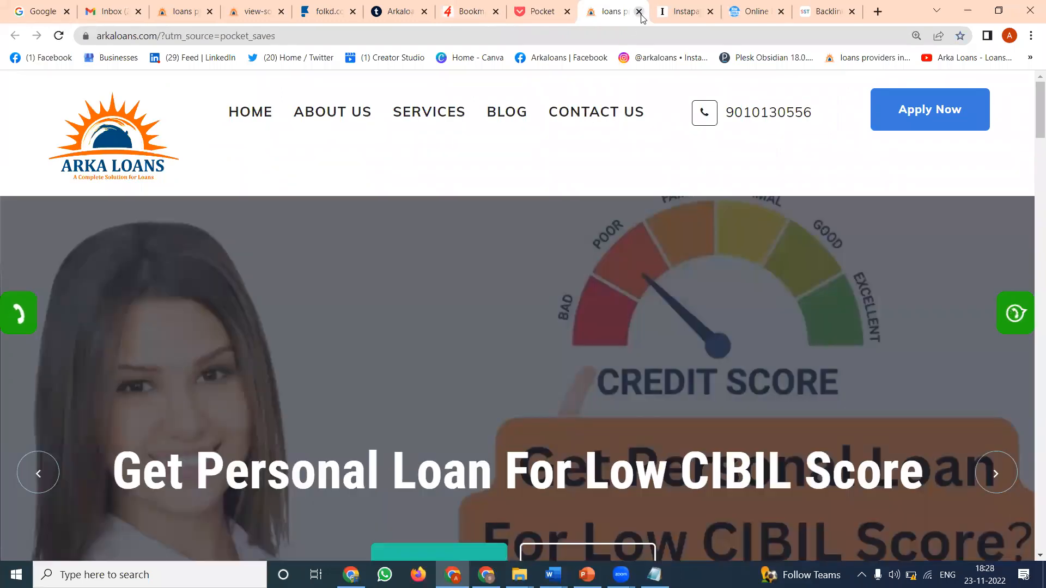
click(640, 13)
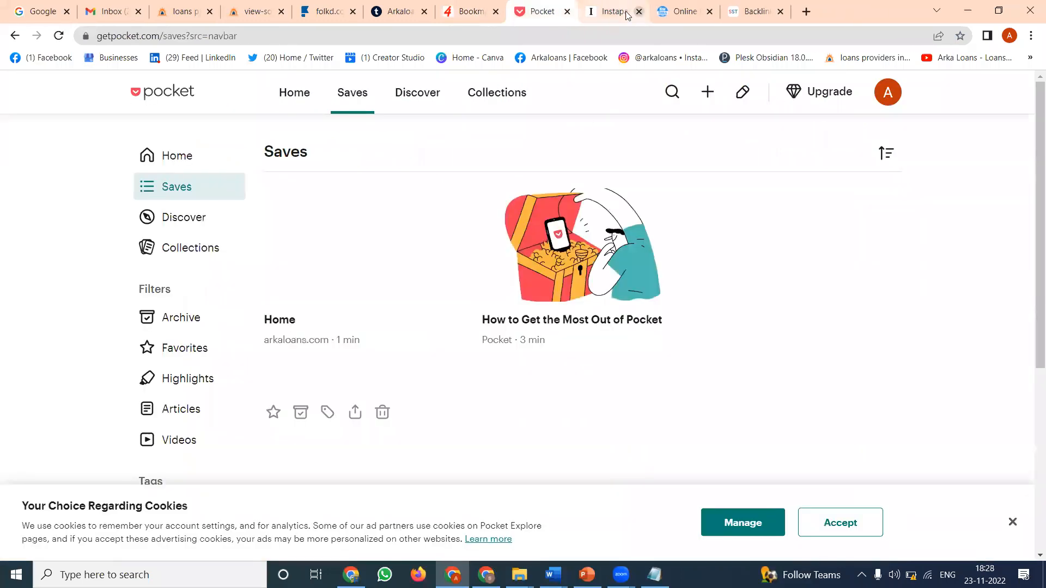
click(615, 9)
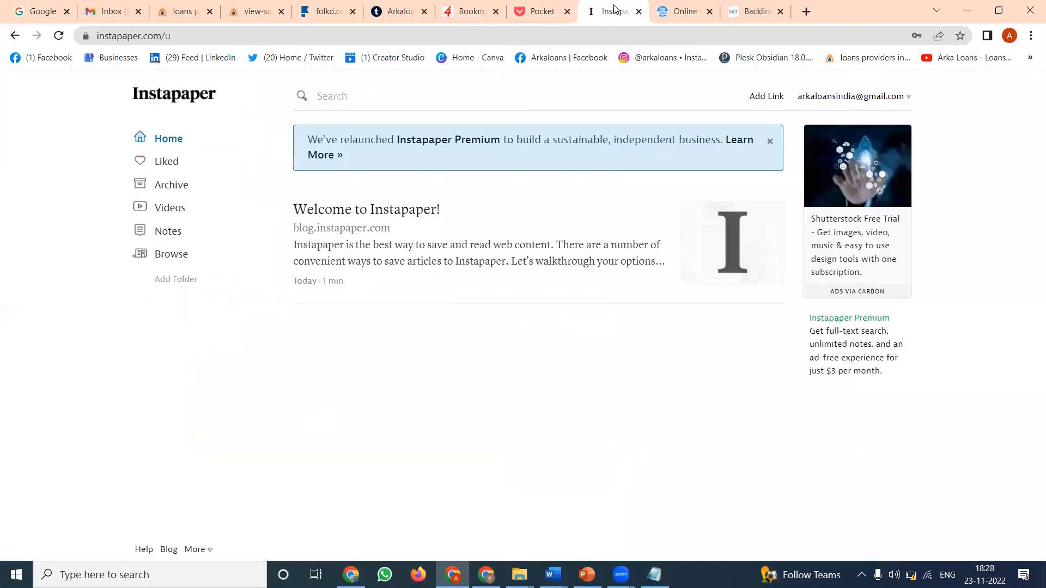
click(764, 97)
key(ctrl+v)
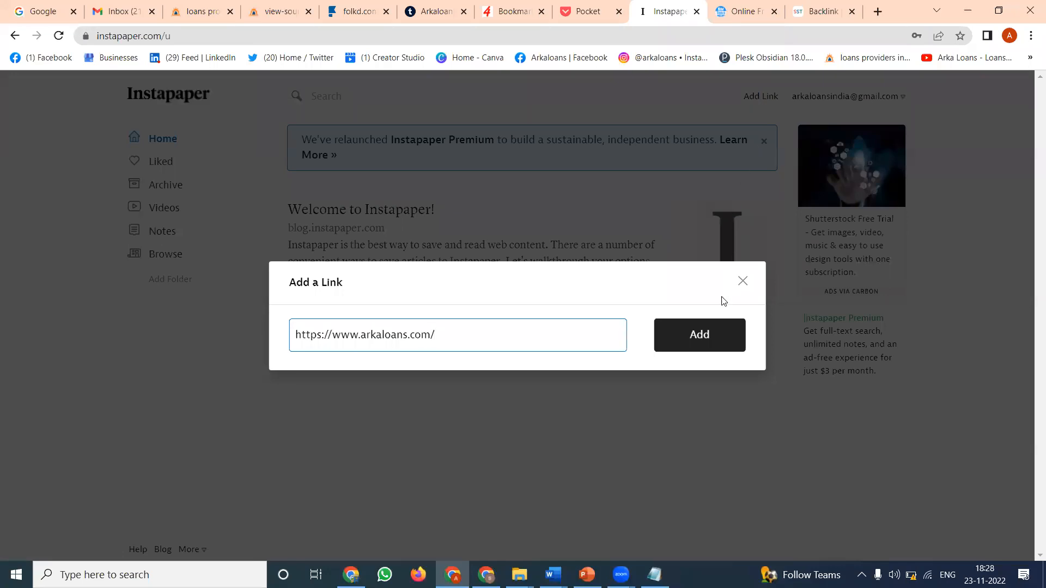
click(706, 339)
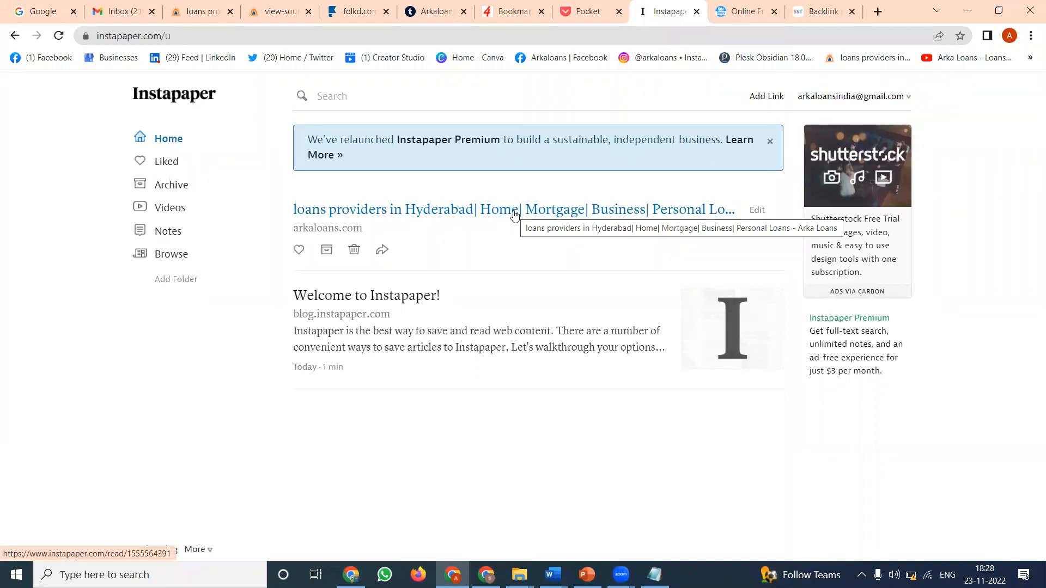
- Search Google for "free backlinks websites" in a new tab
click(877, 12)
text(fre)
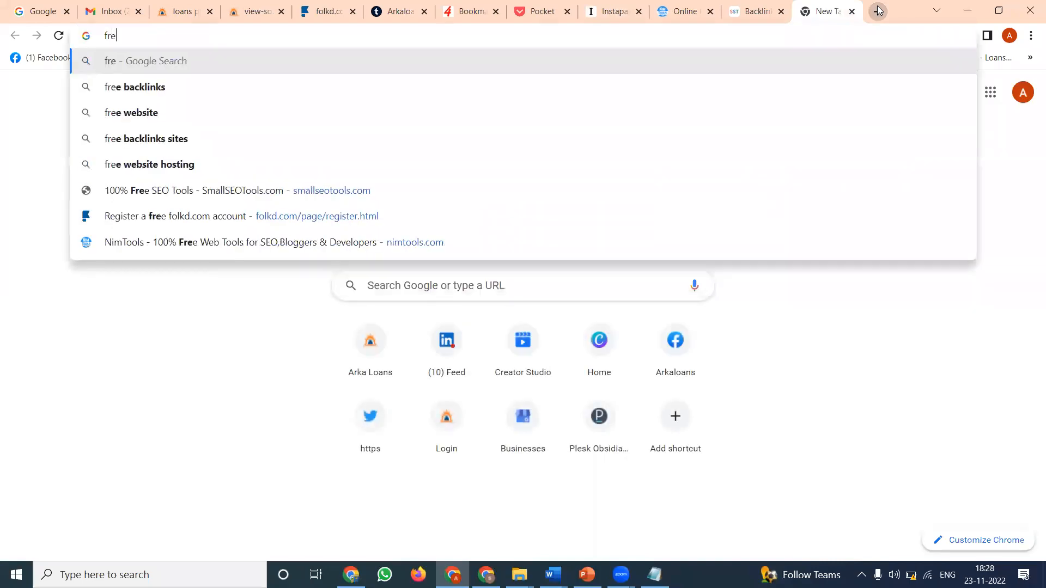
text(e backli)
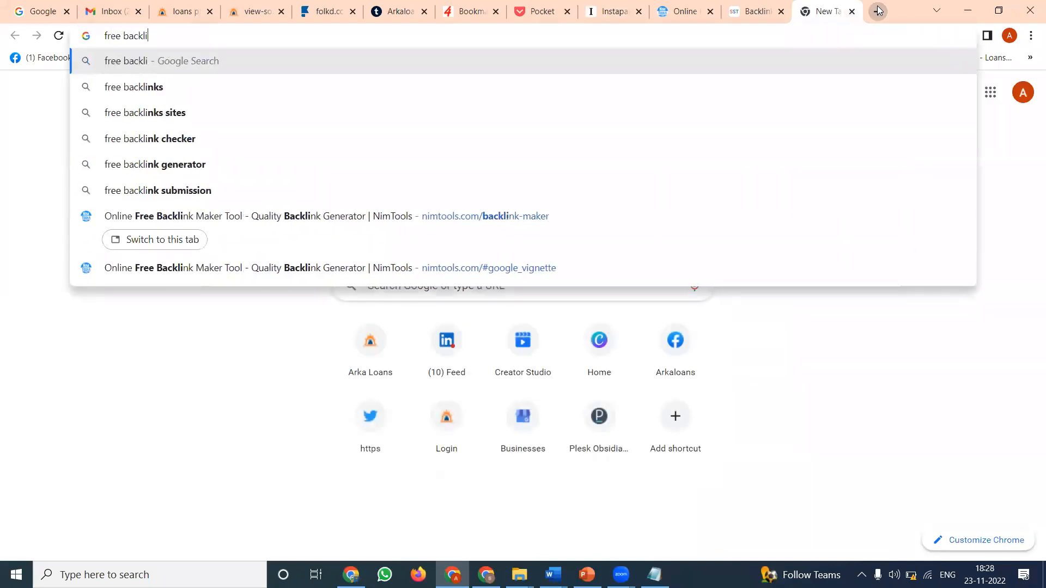
text(nks websites)
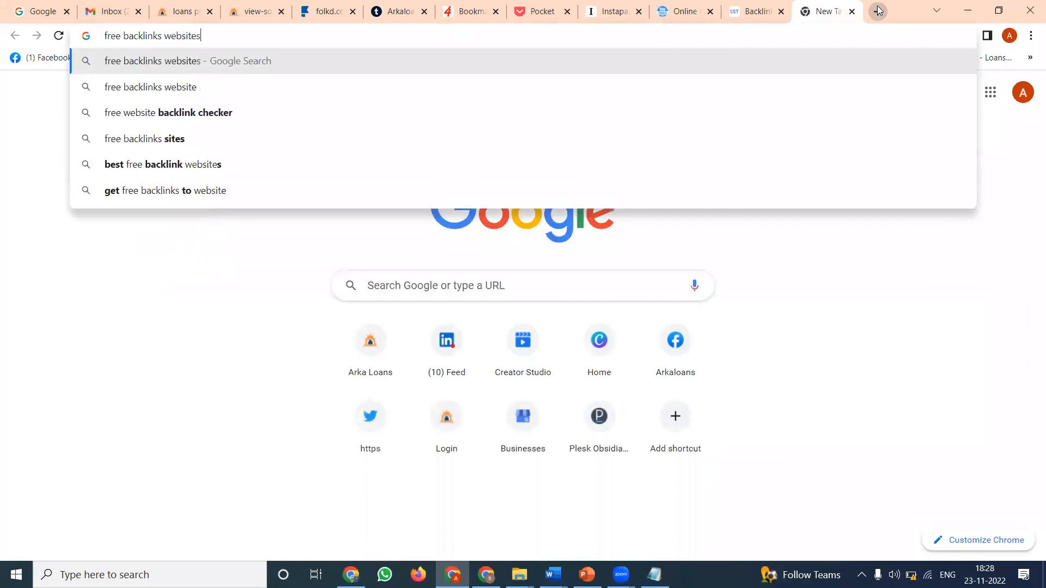
key(Return)
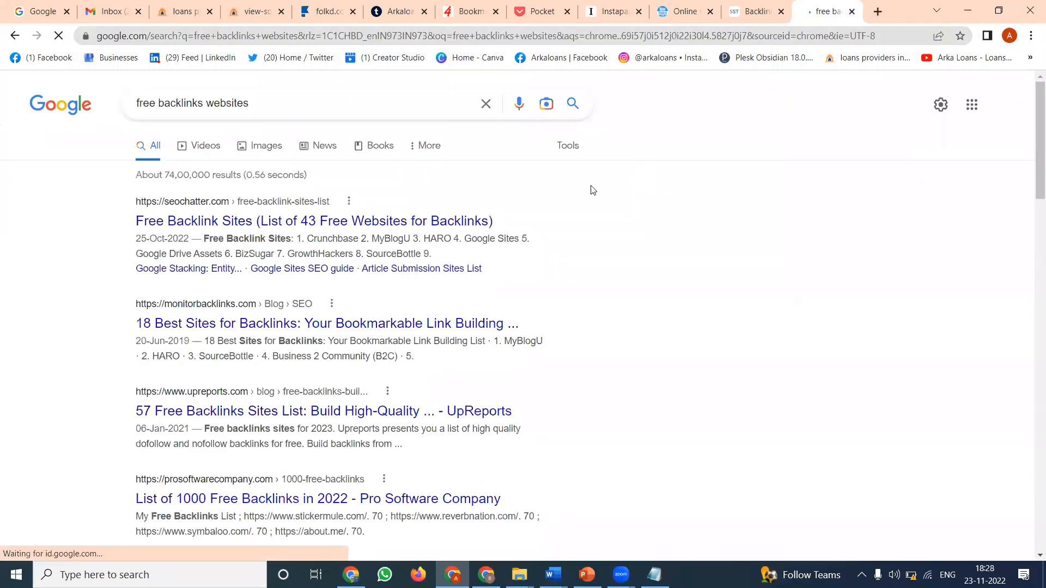
- Look through SEOChatter's list of 43 free backlink sites and return to the search results
click(223, 223)
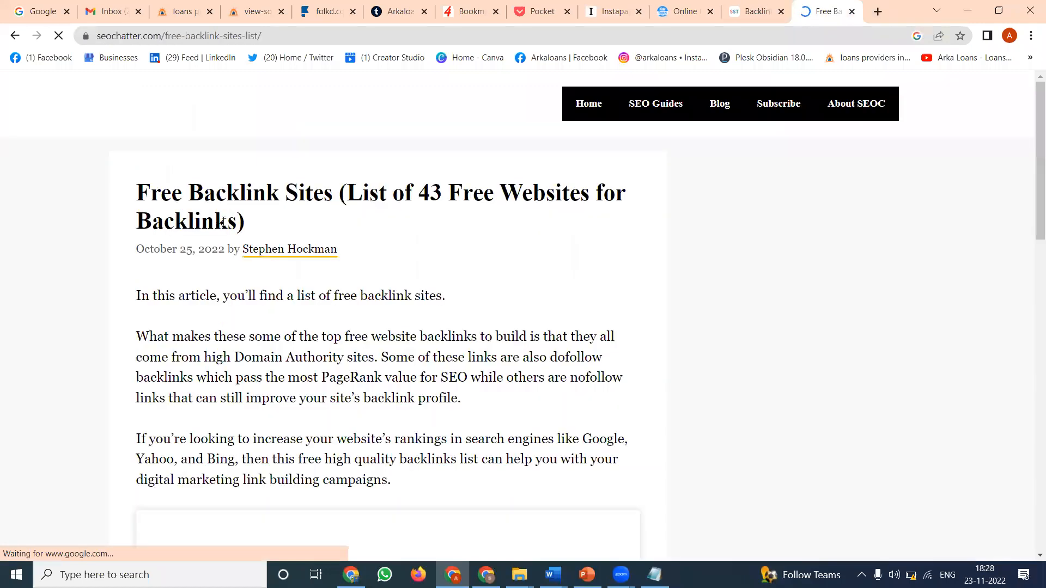
scroll(222, 221, down, 5)
scroll(222, 220, down, 10)
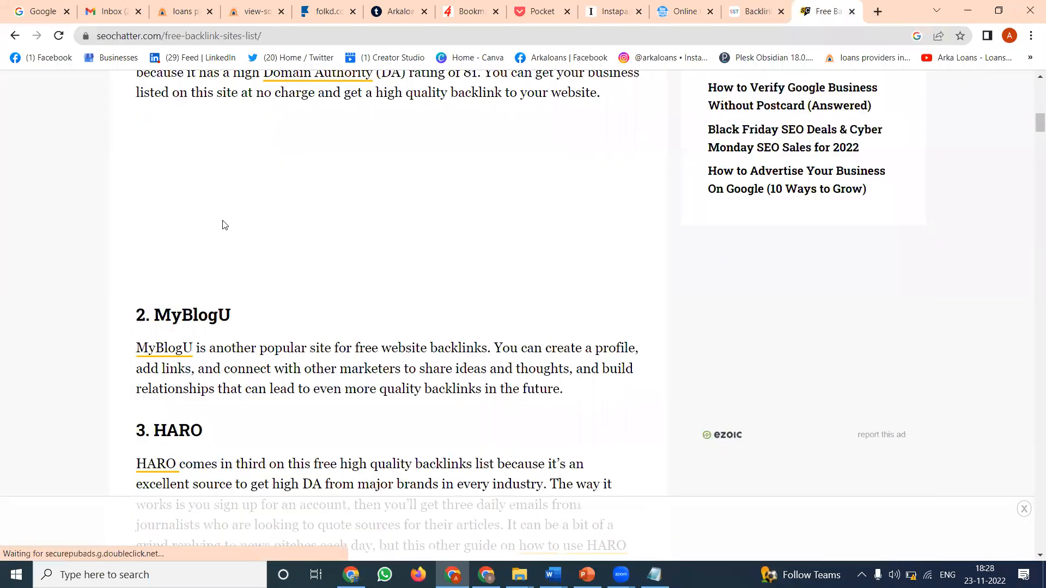
scroll(223, 224, down, 10)
scroll(222, 224, down, 18)
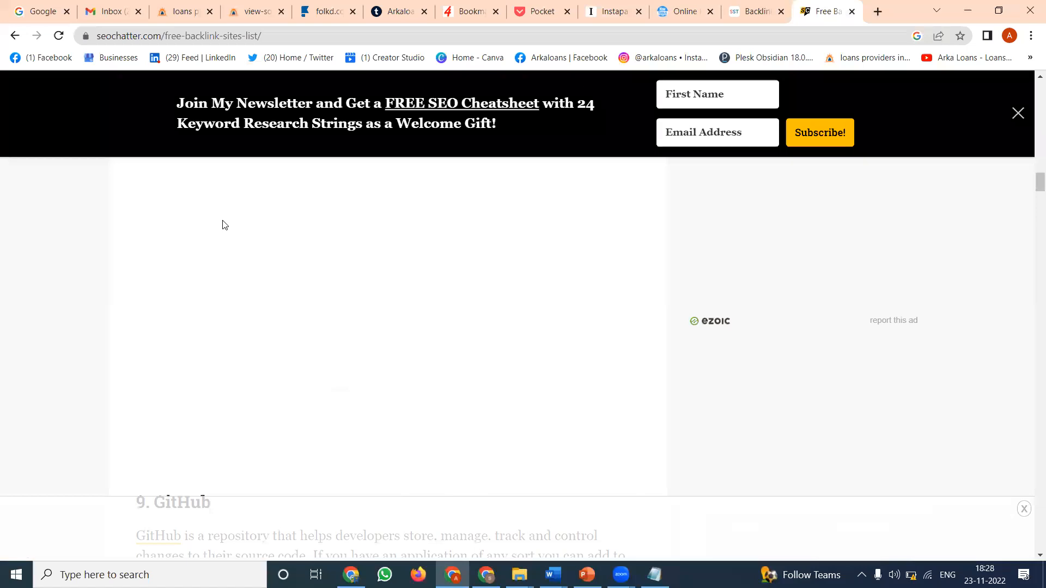
scroll(338, 224, up, 4)
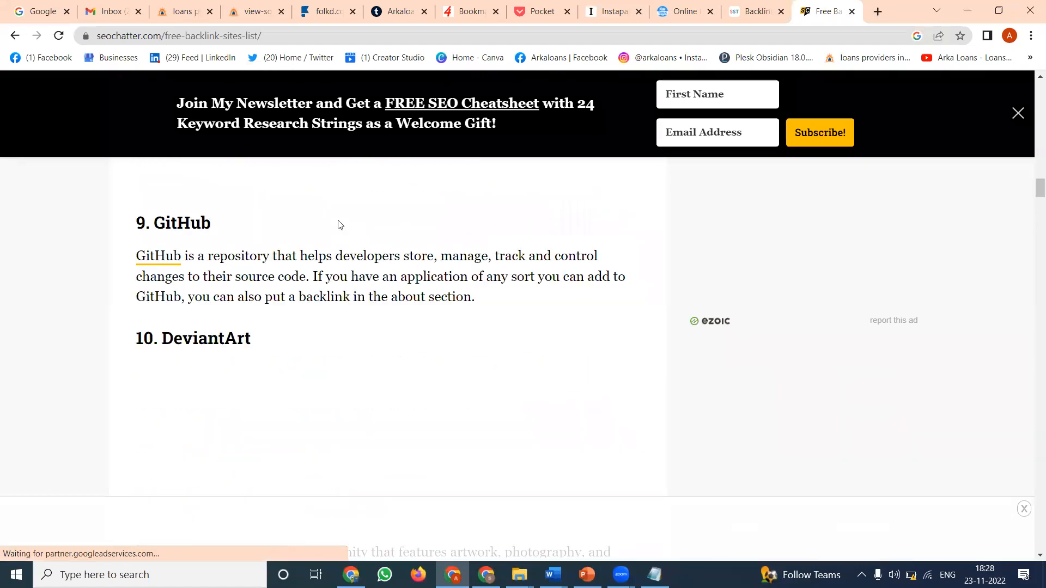
click(14, 35)
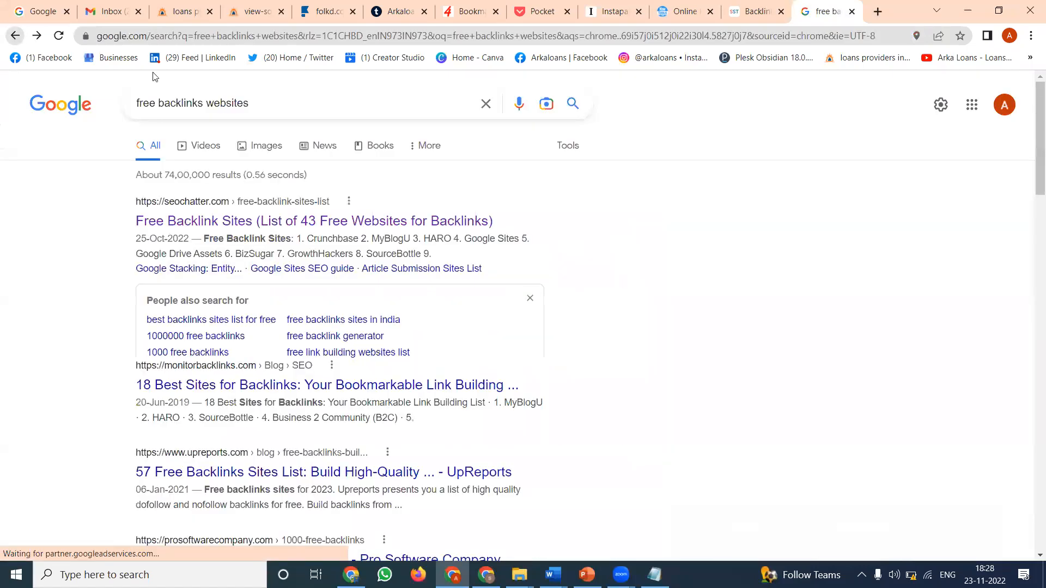
- Search Google for "free backlinks generator websites" and accept the suggested spelling "free backlinks generator website"
click(207, 104)
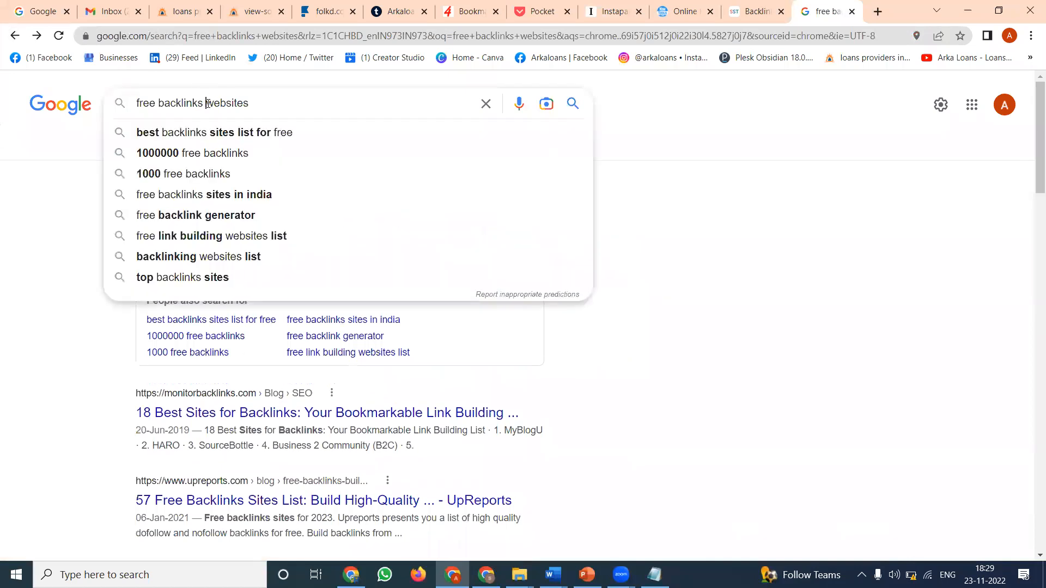
text(generat)
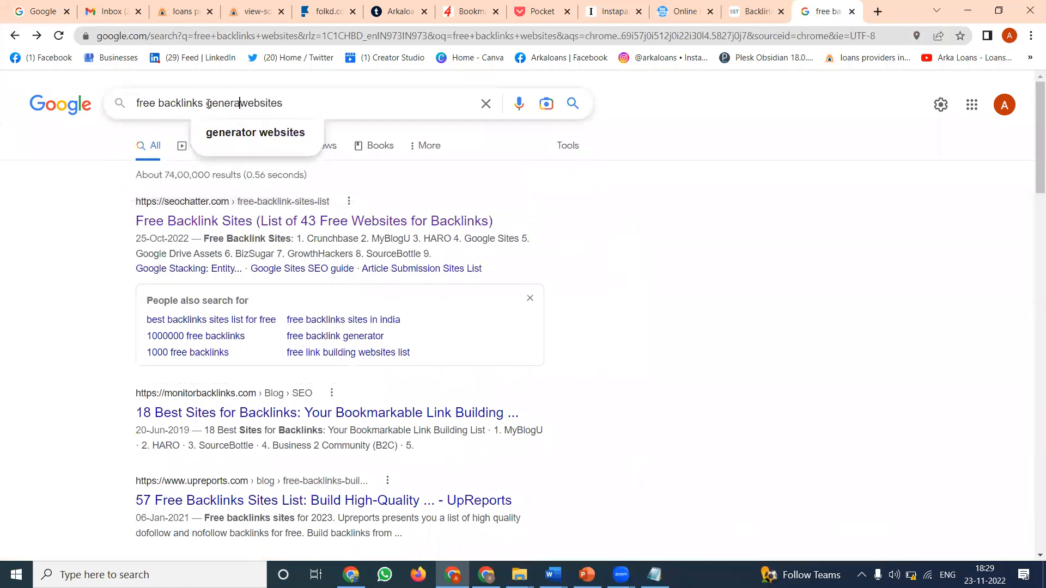
text(or)
key(Return)
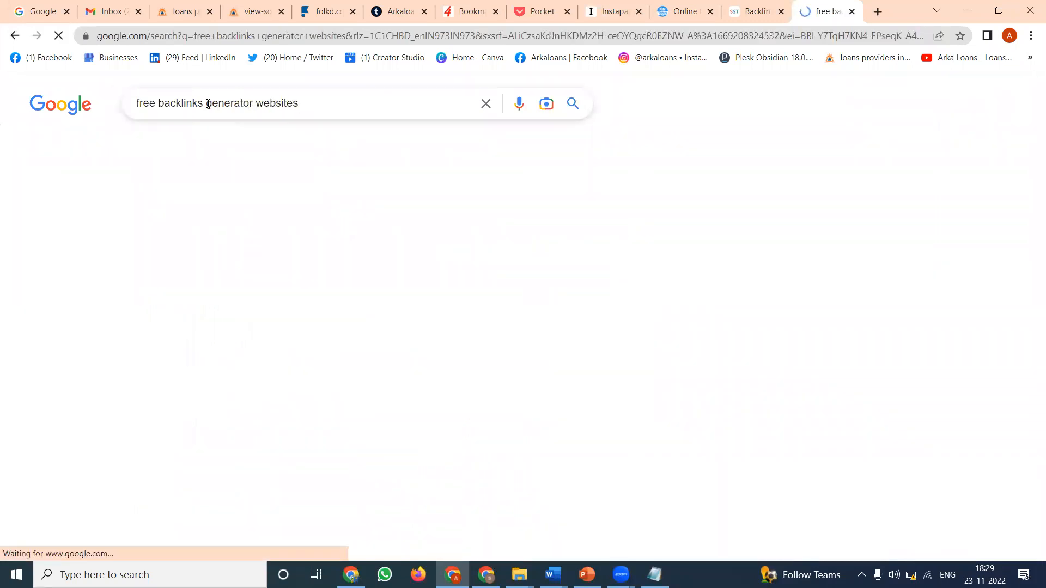
click(326, 201)
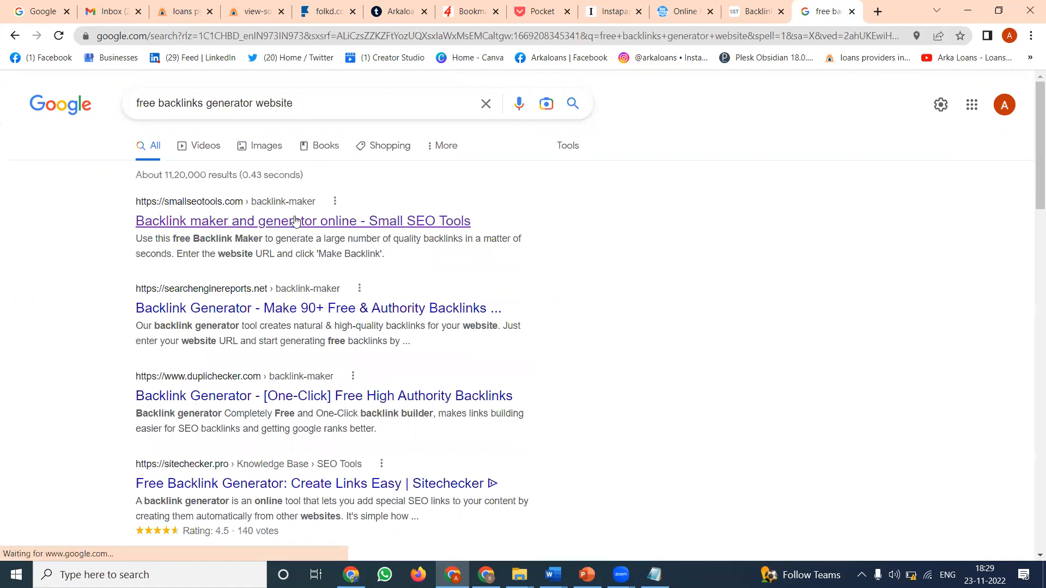
- Open the searchenginereports.net Backlink Generator result in a new tab and switch to it
right_click(259, 312)
click(326, 319)
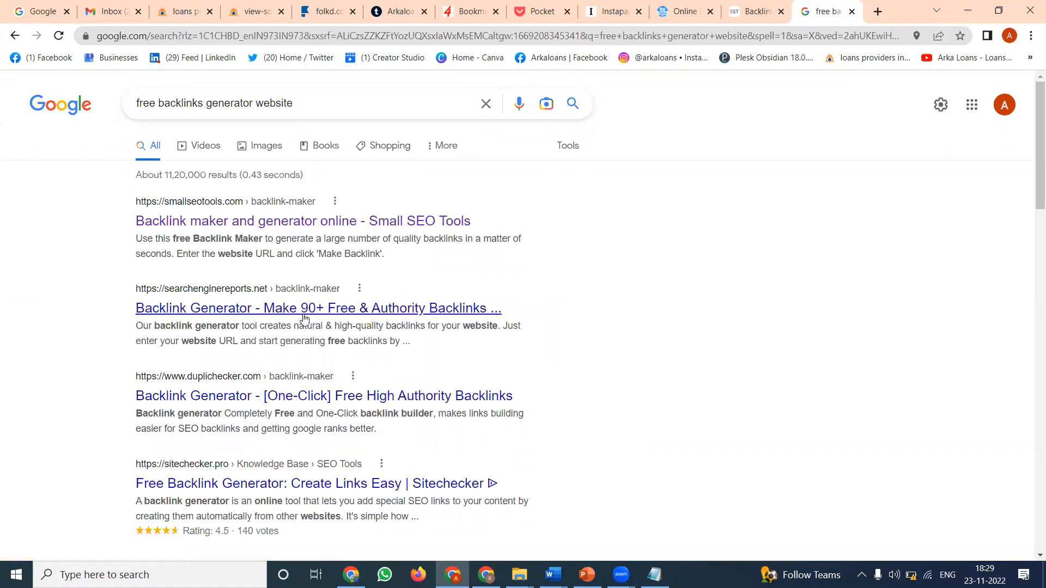
click(826, 11)
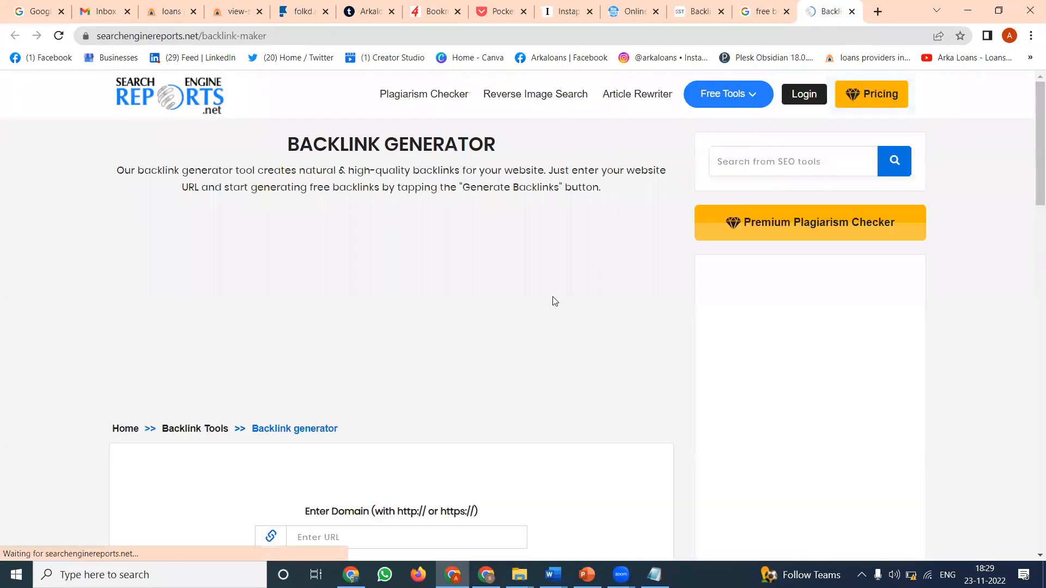
scroll(483, 324, down, 5)
click(371, 255)
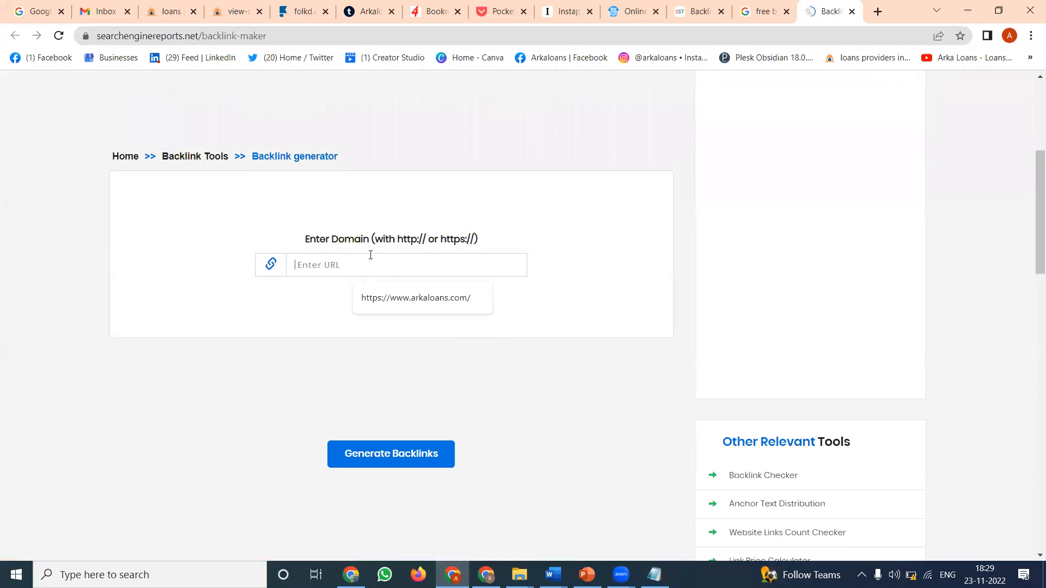
click(384, 297)
click(384, 456)
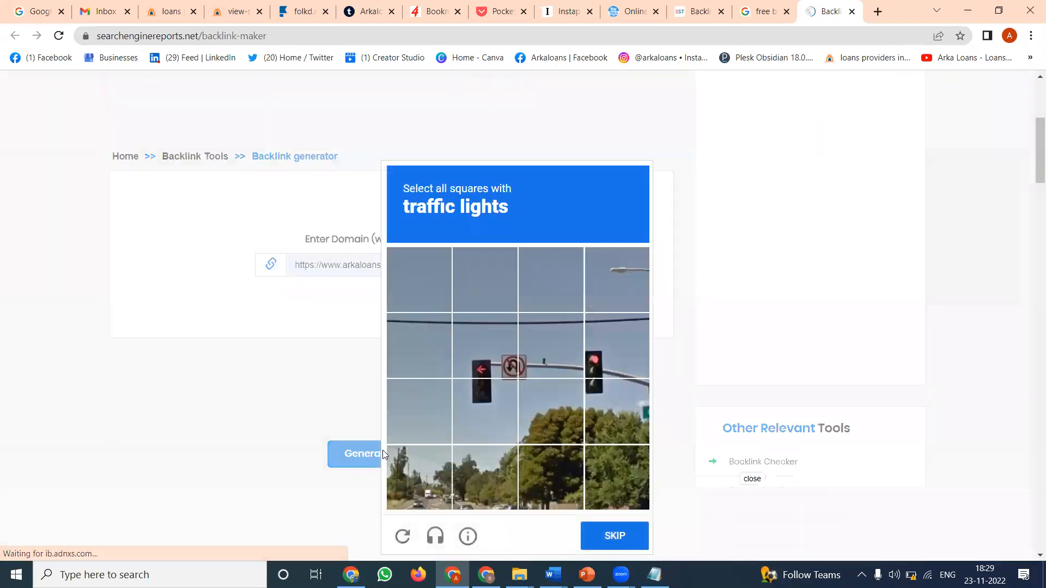
- Mark the six middle squares around the two traffic lights in the CAPTCHA image and submit them for verification
click(501, 348)
click(464, 393)
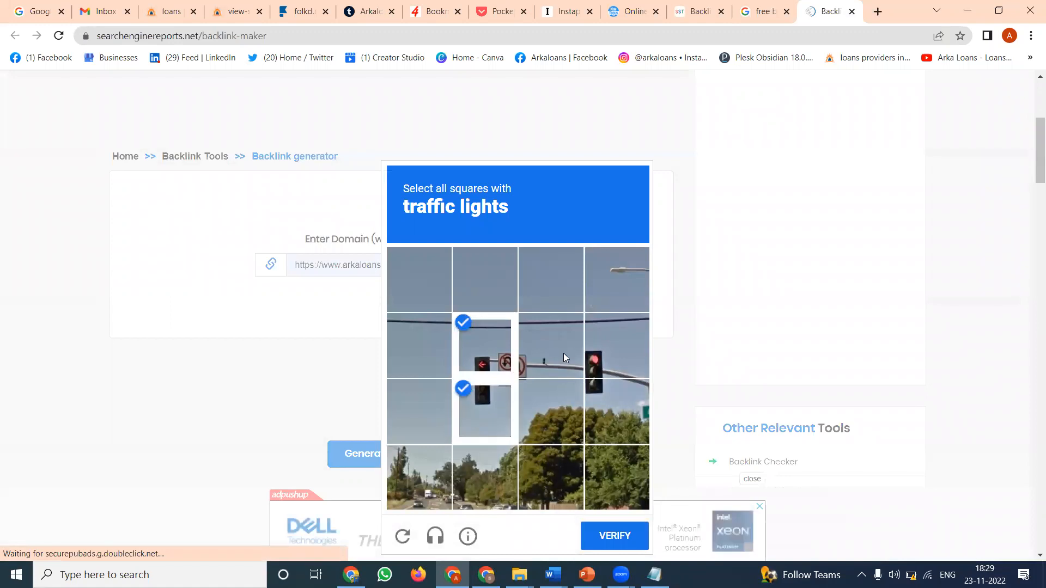
click(563, 353)
click(544, 395)
click(617, 400)
click(610, 354)
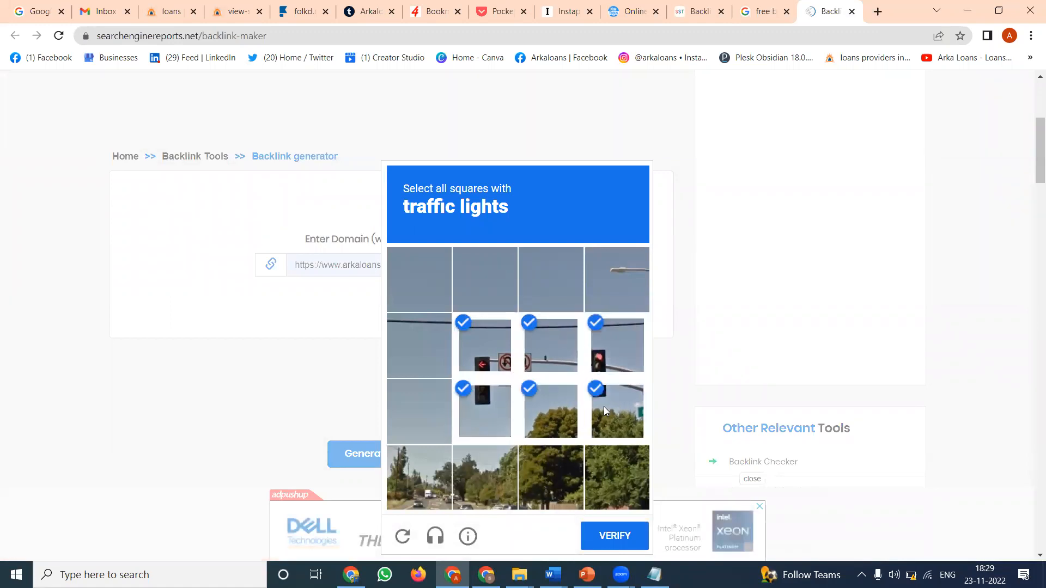
click(627, 524)
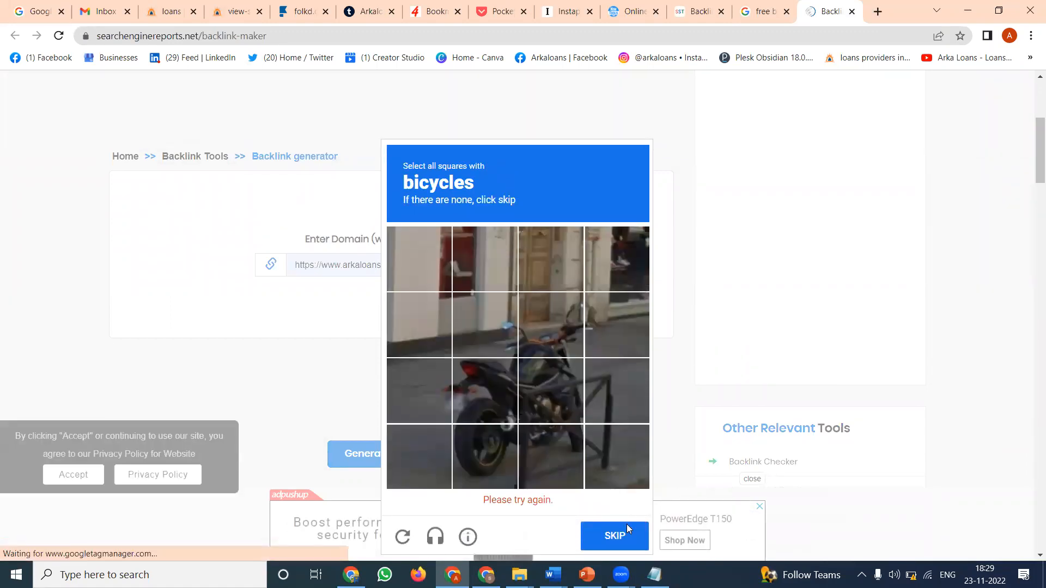
- Answer the CAPTCHA's bicycles challenge by marking three squares around the motorcycle, and continue to the following image
click(493, 351)
click(597, 349)
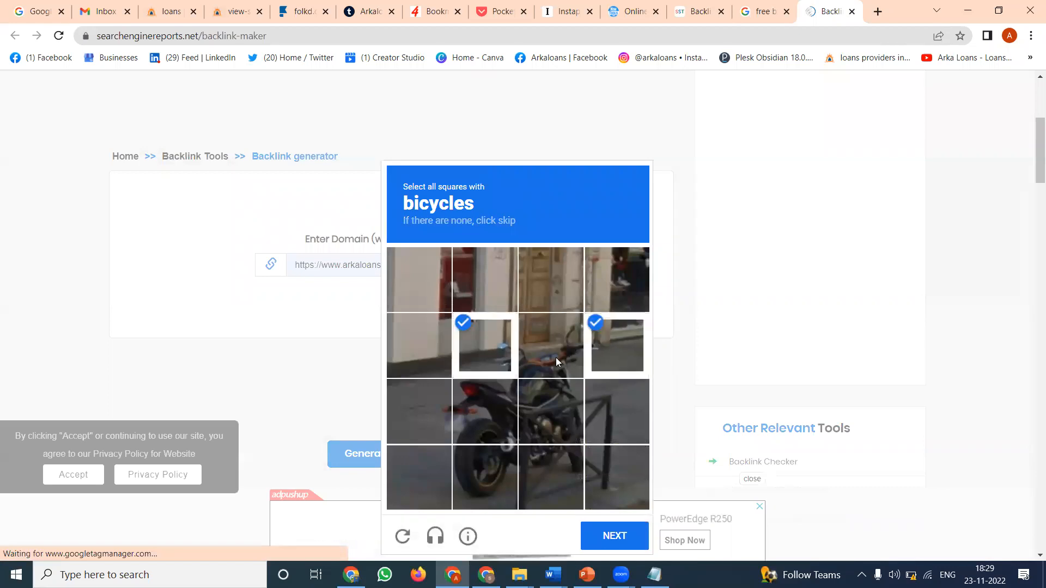
click(555, 357)
click(605, 359)
click(552, 436)
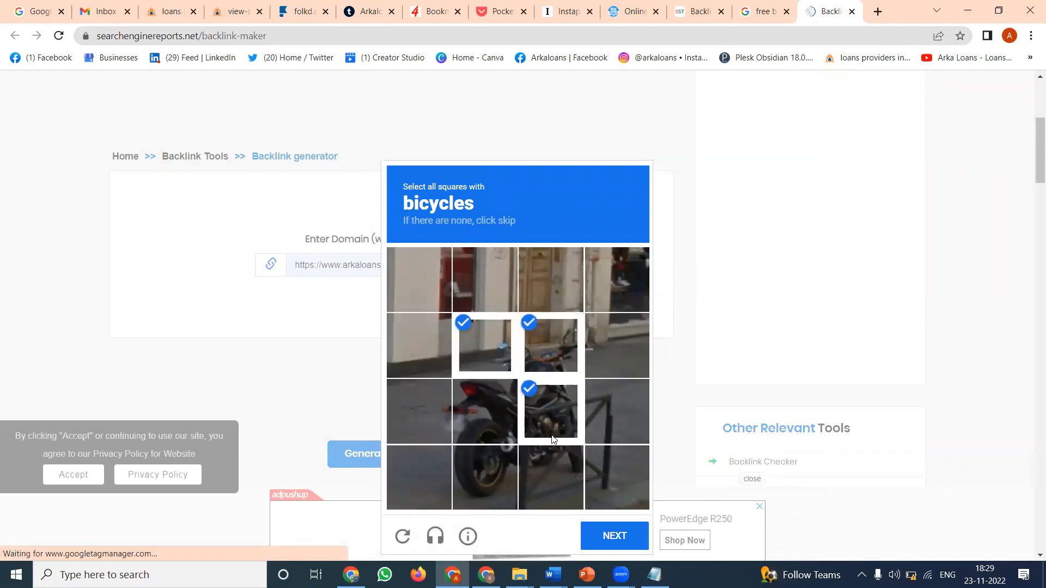
click(632, 529)
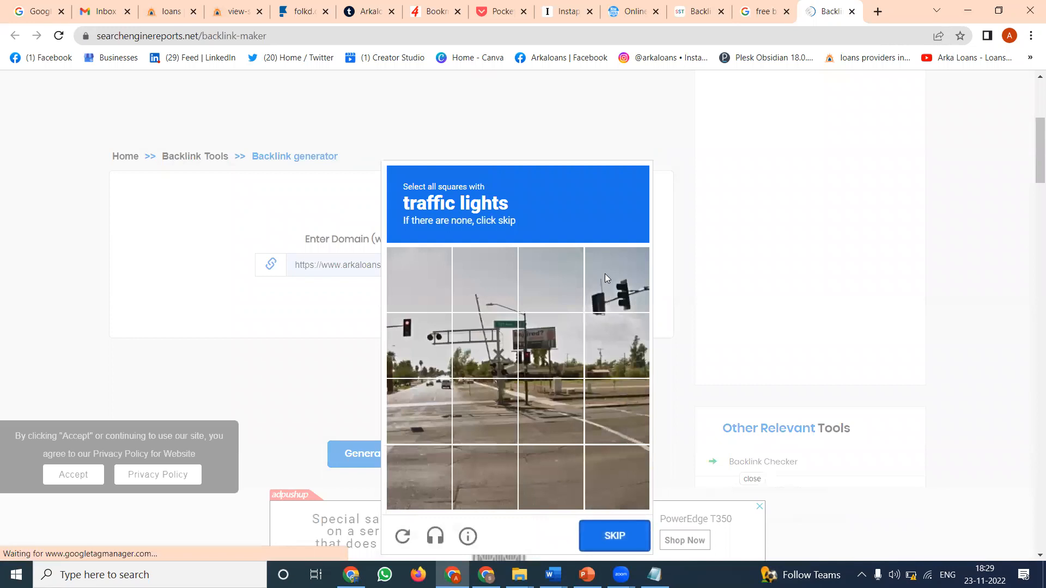
- Mark the three squares containing signal lights in the street-crossing CAPTCHA image and verify the selection
click(609, 277)
click(435, 343)
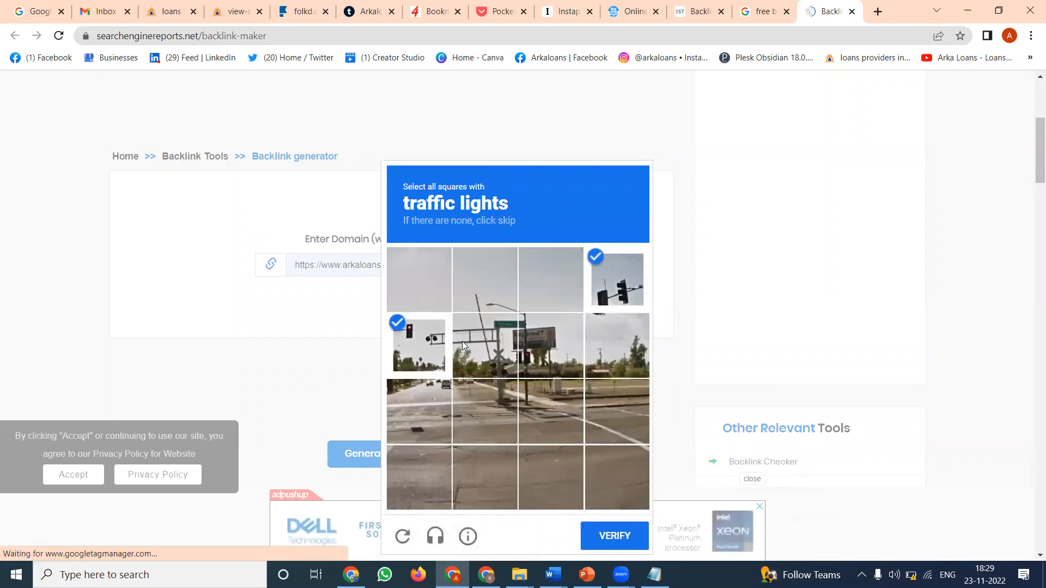
click(462, 341)
click(619, 533)
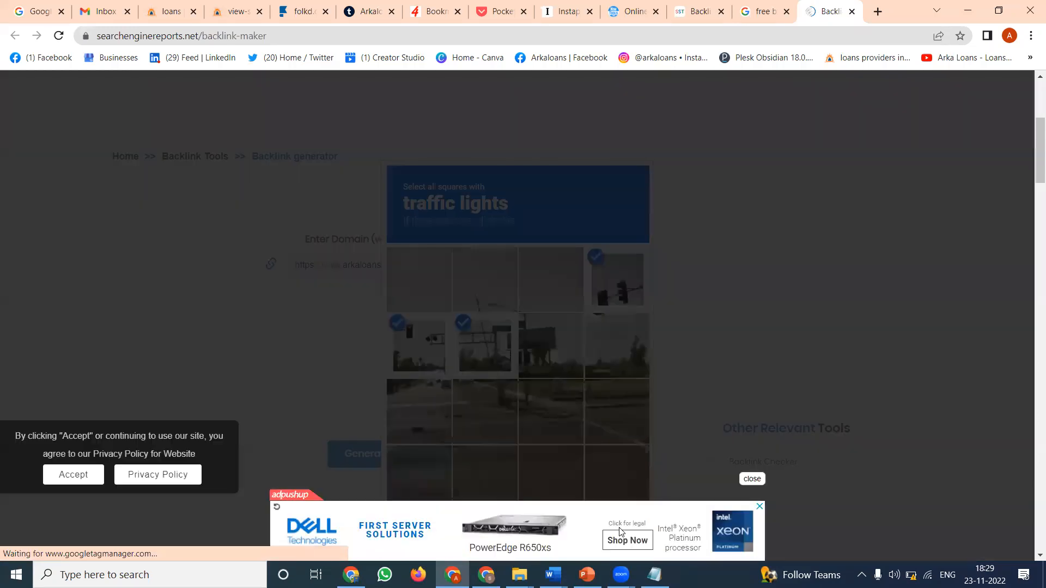